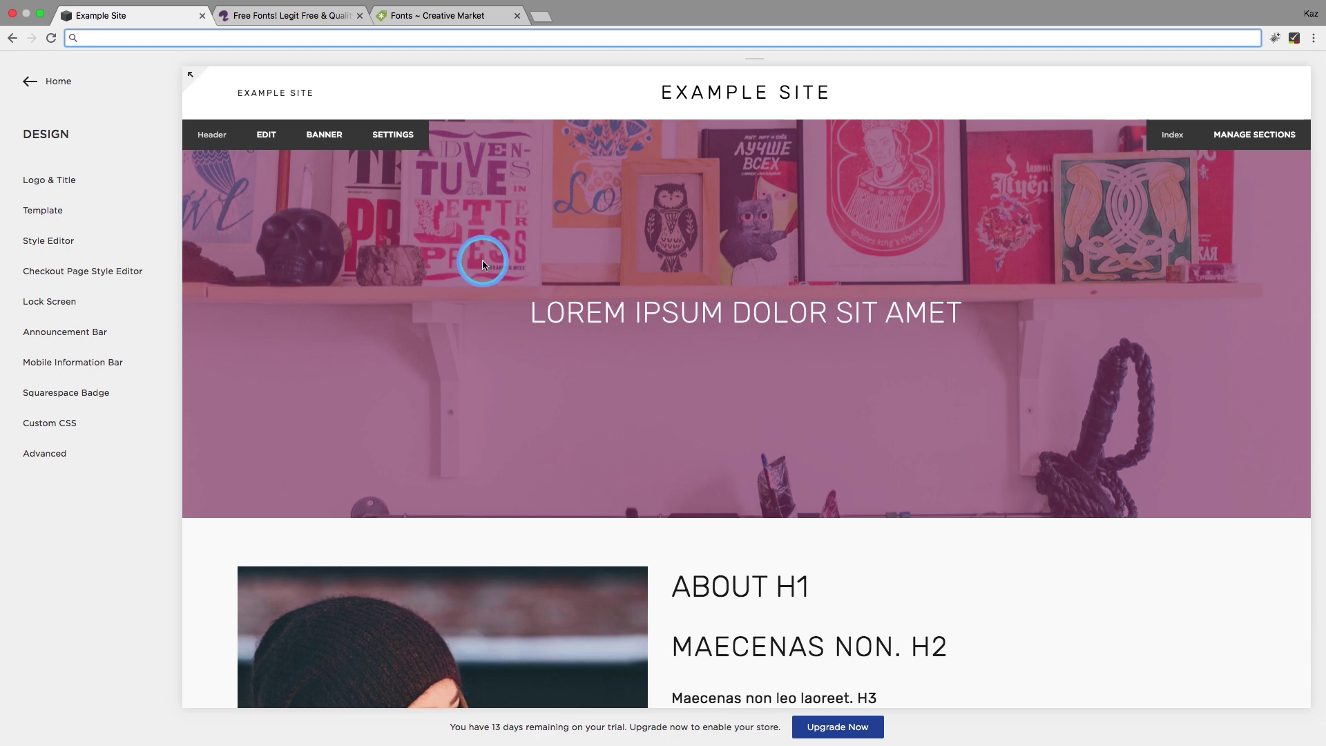
Switch from the Squarespace editor to the 'Free Fonts! Legit Free & Quality' Font Squirrel tab.
left_click(264, 20)
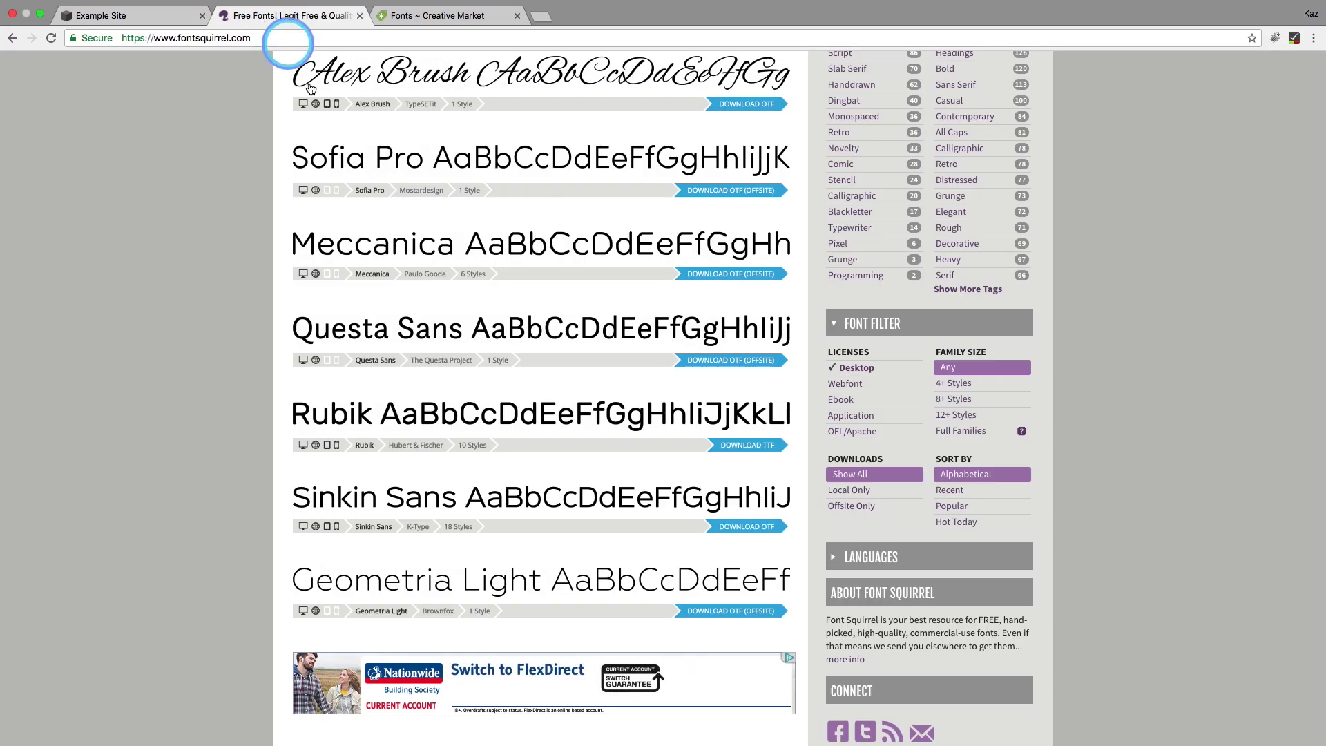
Browse the Font Squirrel free font list, then move to the Creative Market fonts tab.
scroll(304, 110, "down", 5)
scroll(325, 117, "up", 4)
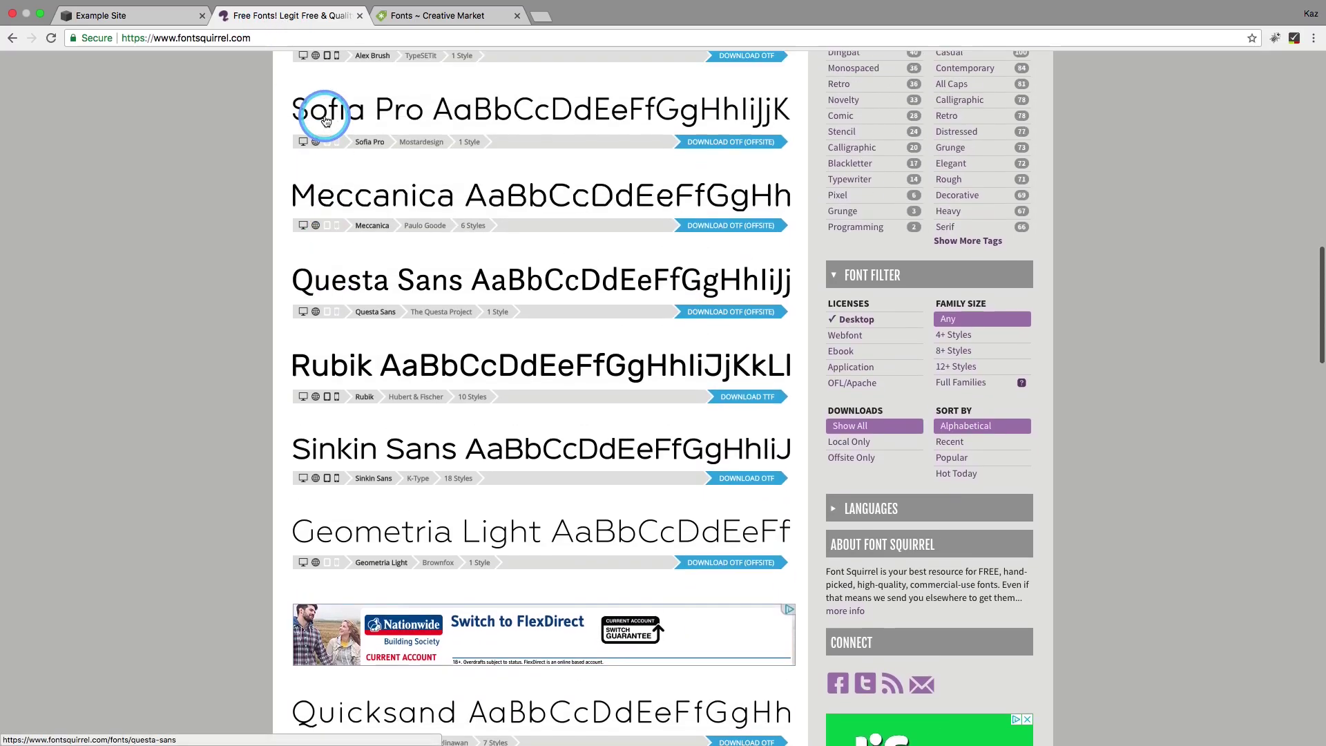
scroll(326, 121, "up", 6)
scroll(325, 116, "up", 2)
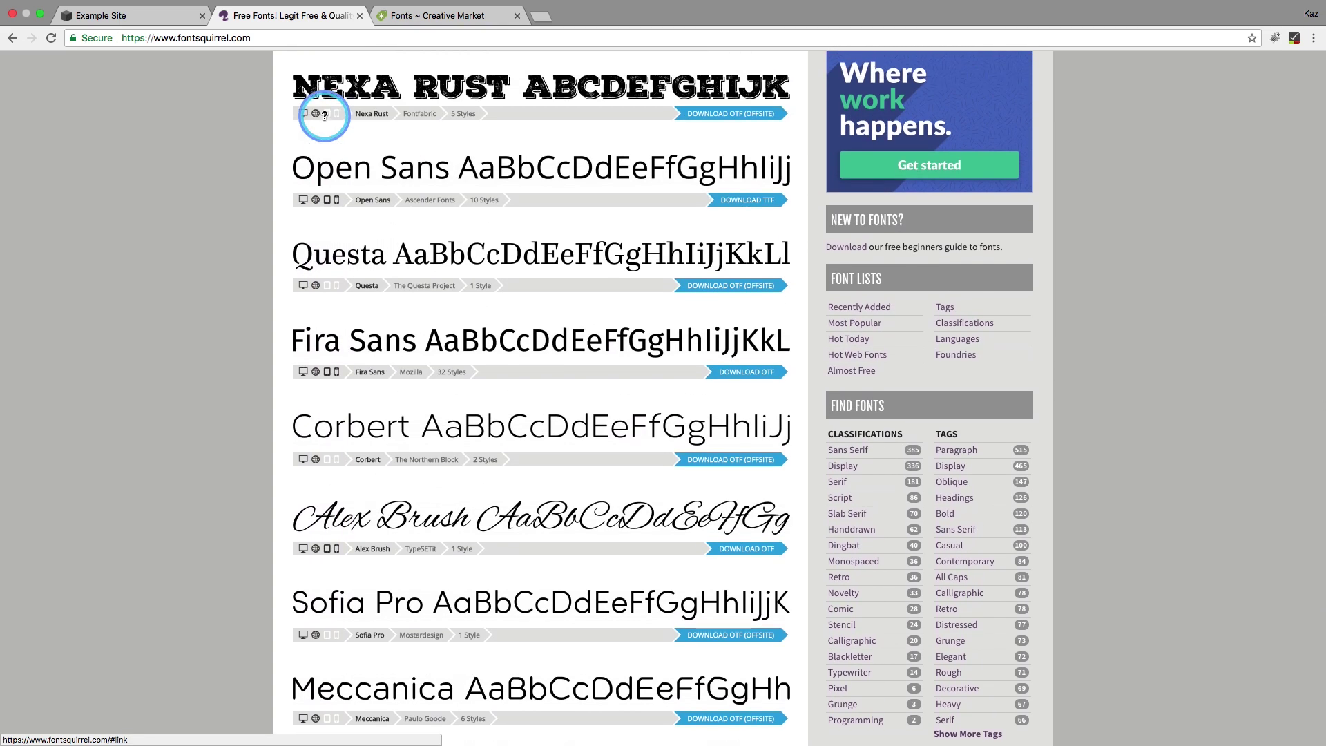
scroll(325, 116, "up", 1)
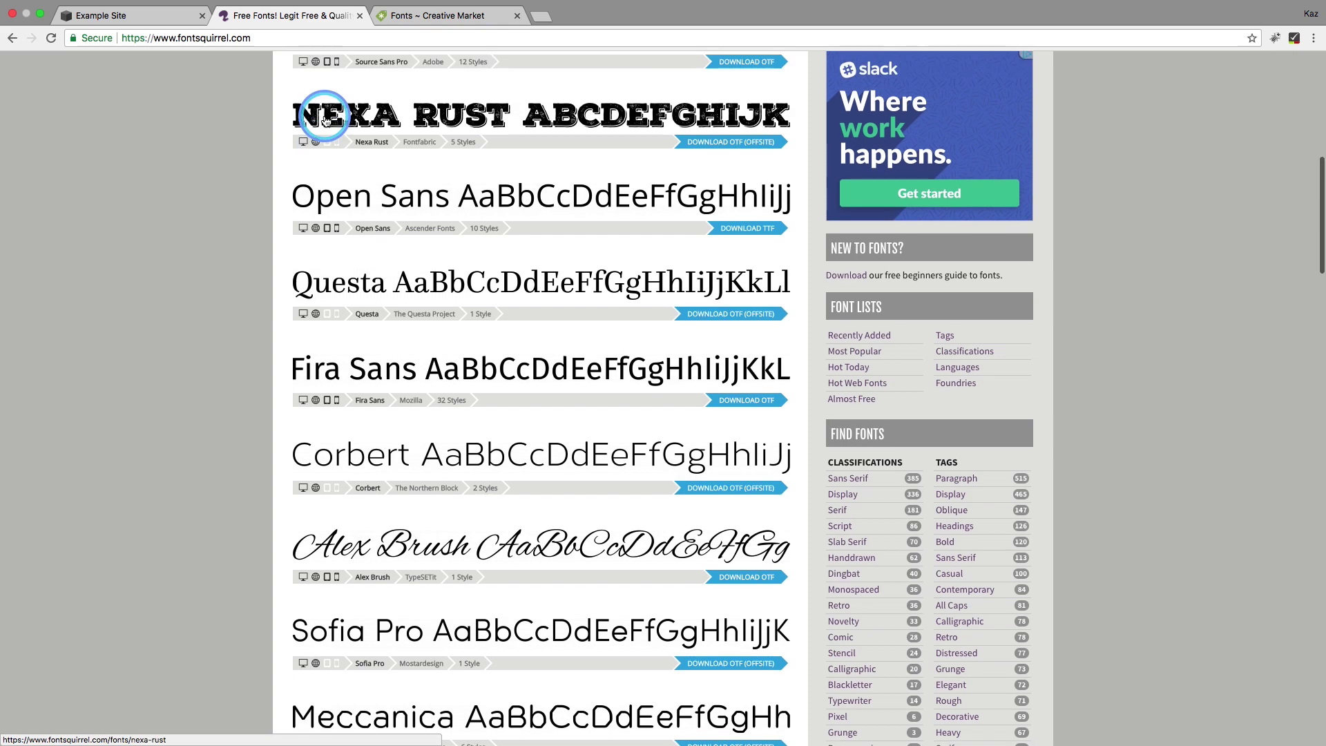
left_click(423, 22)
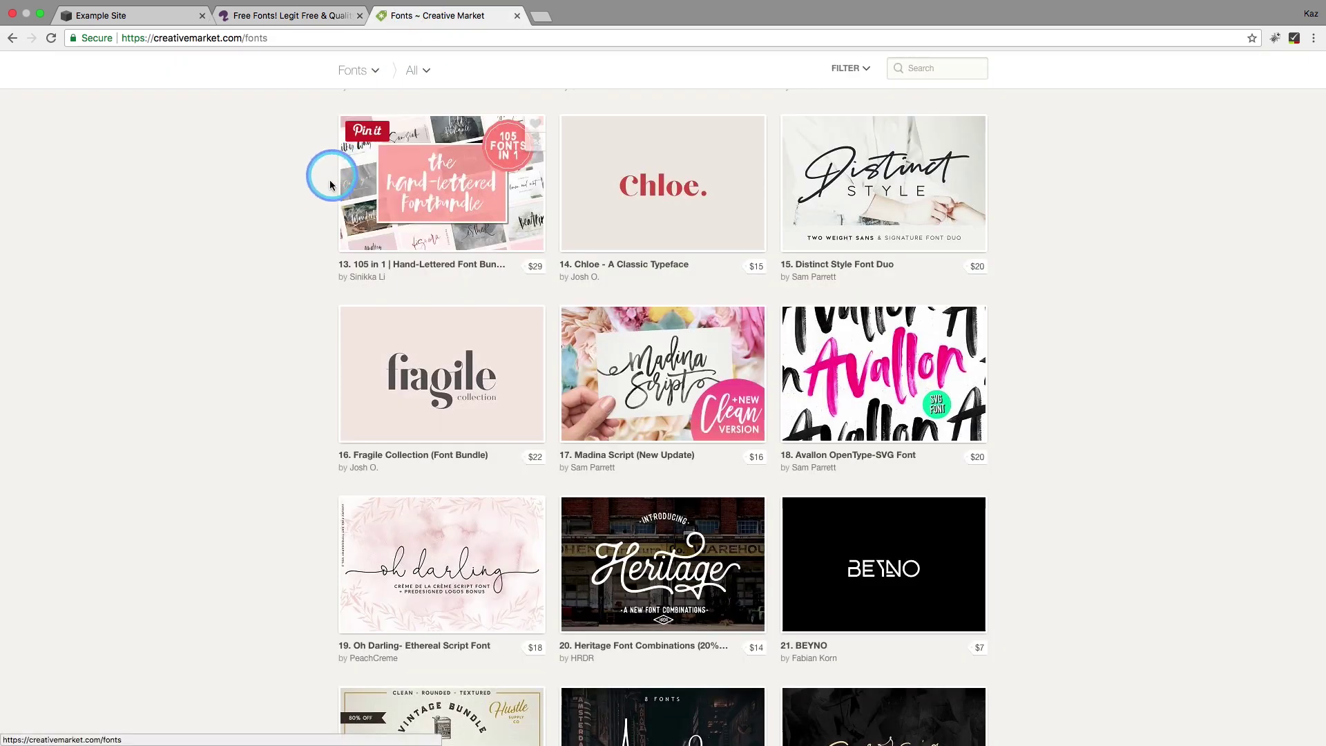
Browse Creative Market's paid font grid, then go back to the Font Squirrel tab.
scroll(317, 196, "down", 2)
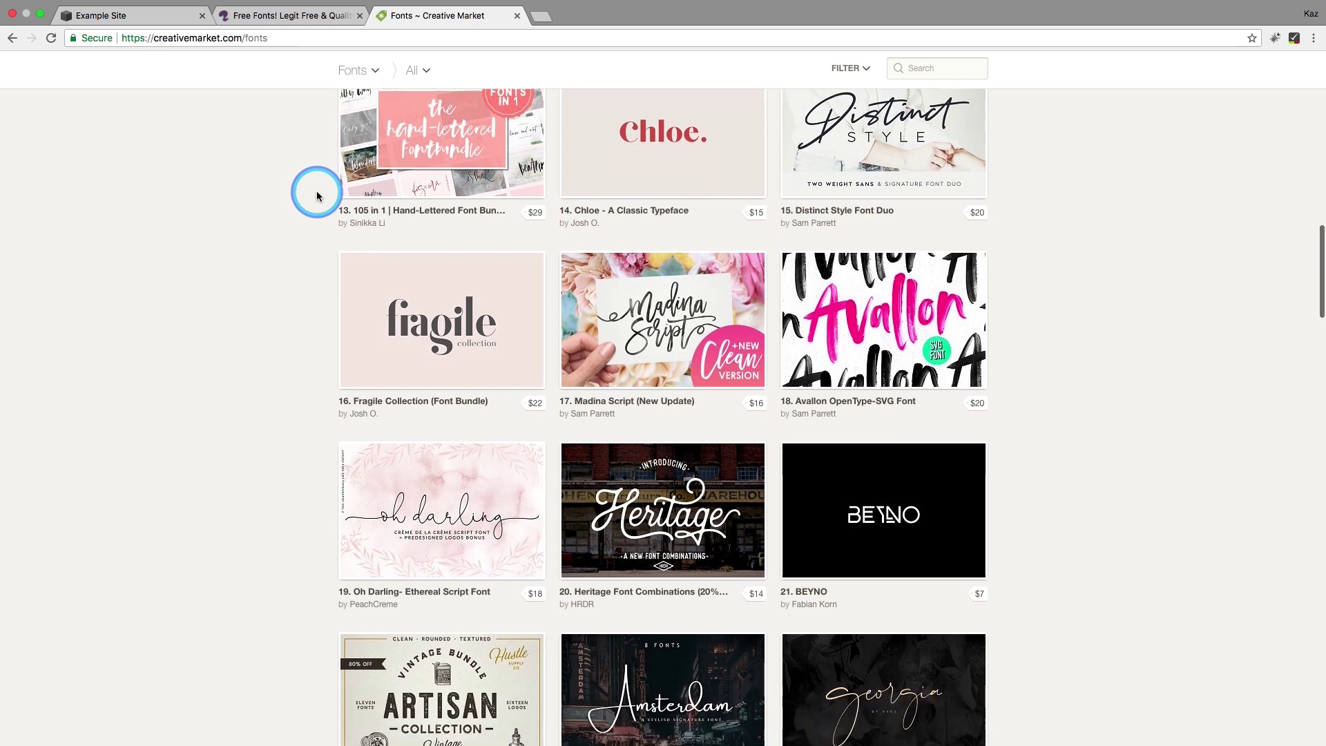
scroll(317, 197, "down", 5)
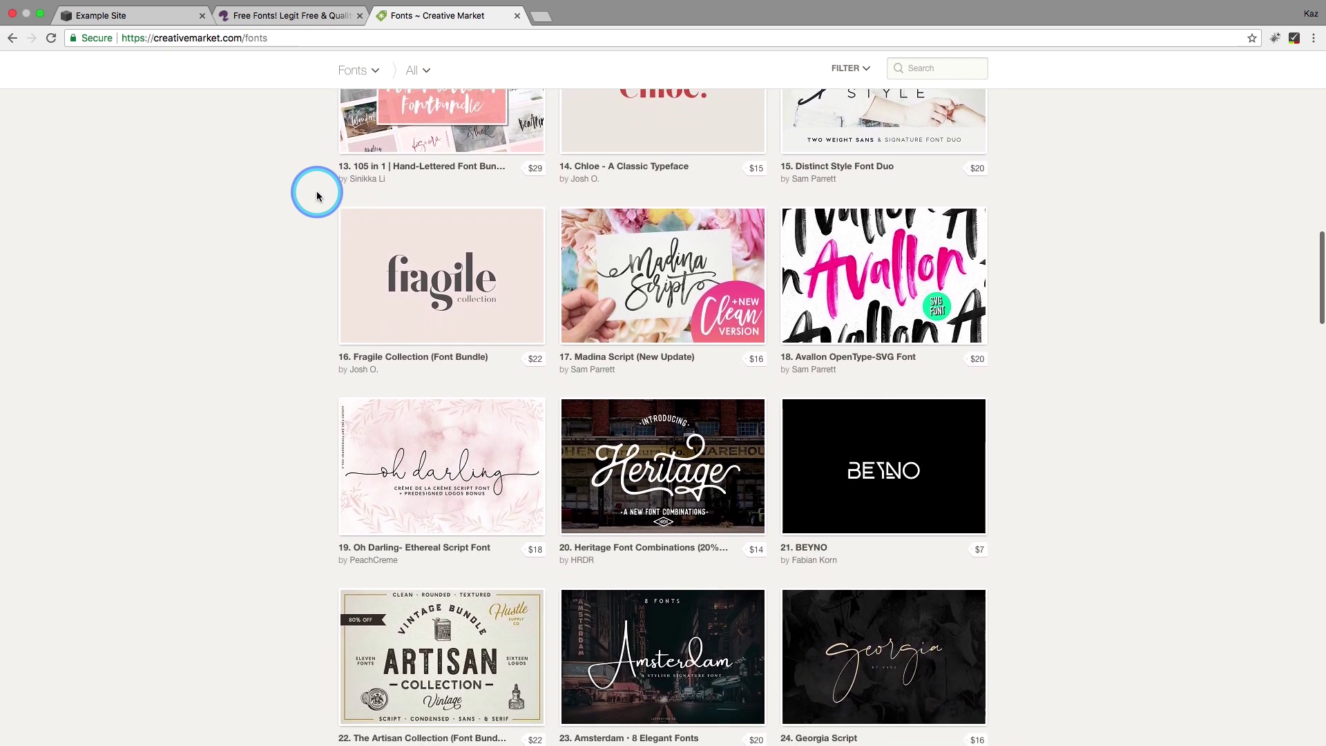
scroll(317, 197, "down", 15)
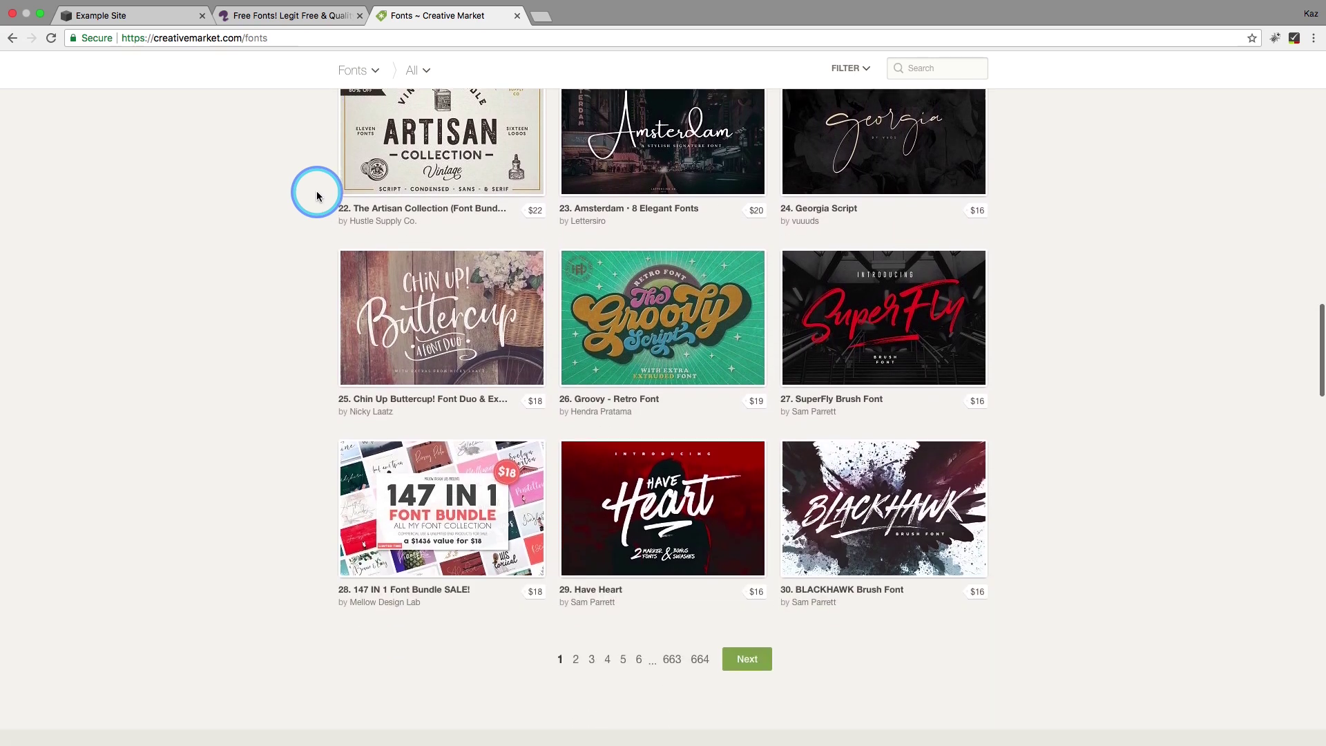
scroll(316, 196, "up", 20)
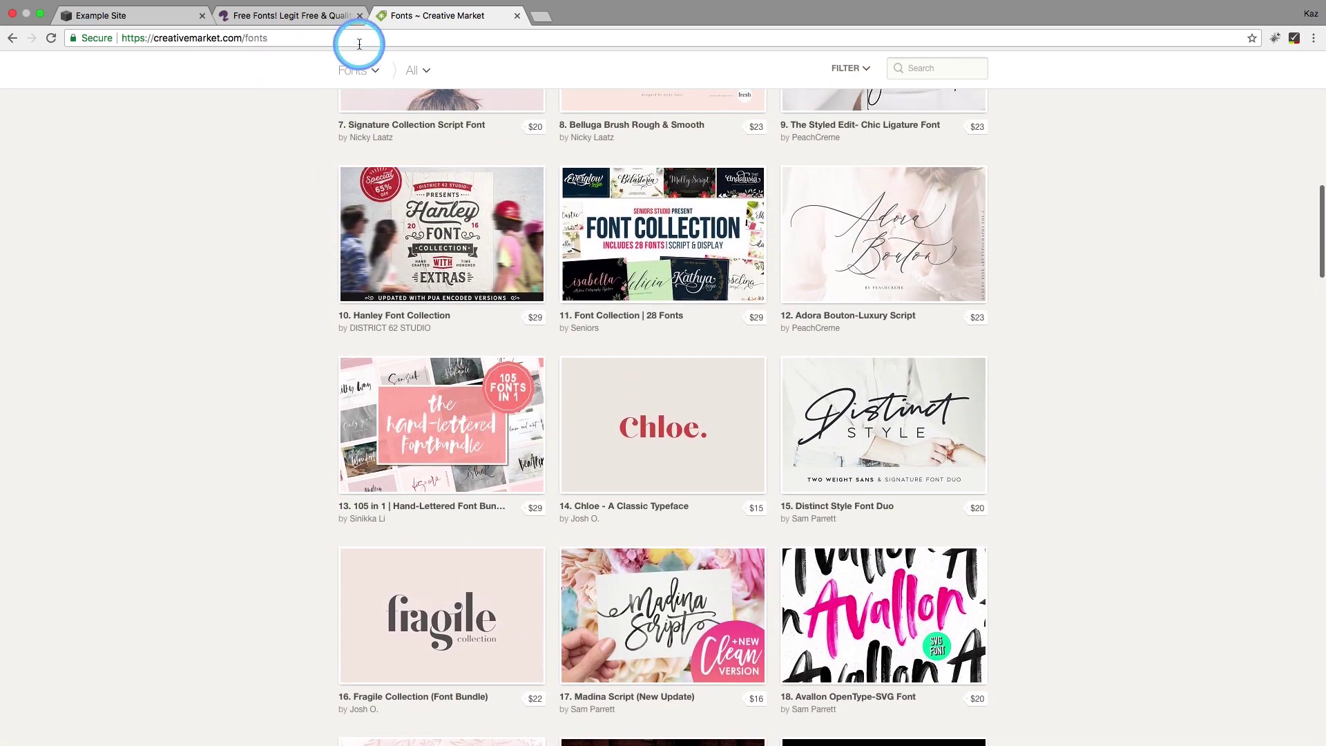
left_click(315, 23)
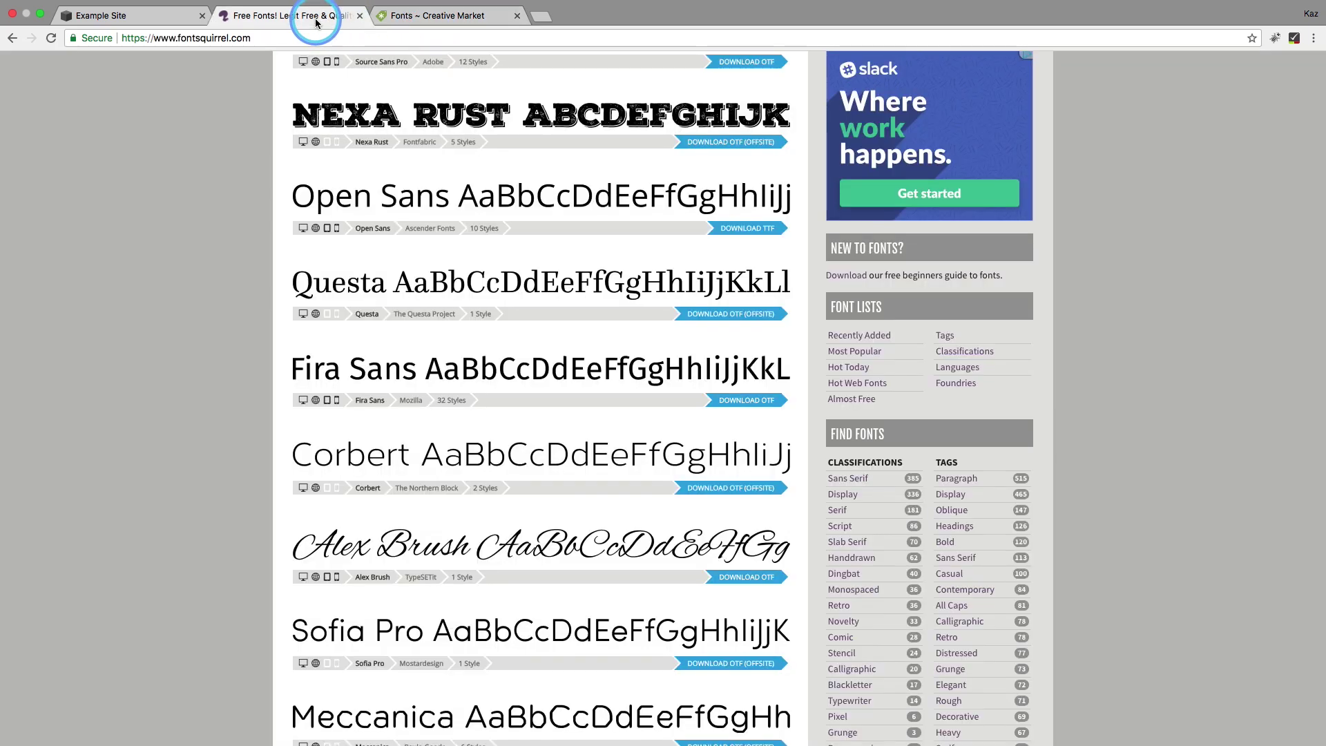
In the Example Site editor, scroll to the About H1 heading and open Design > Custom CSS.
left_click(160, 23)
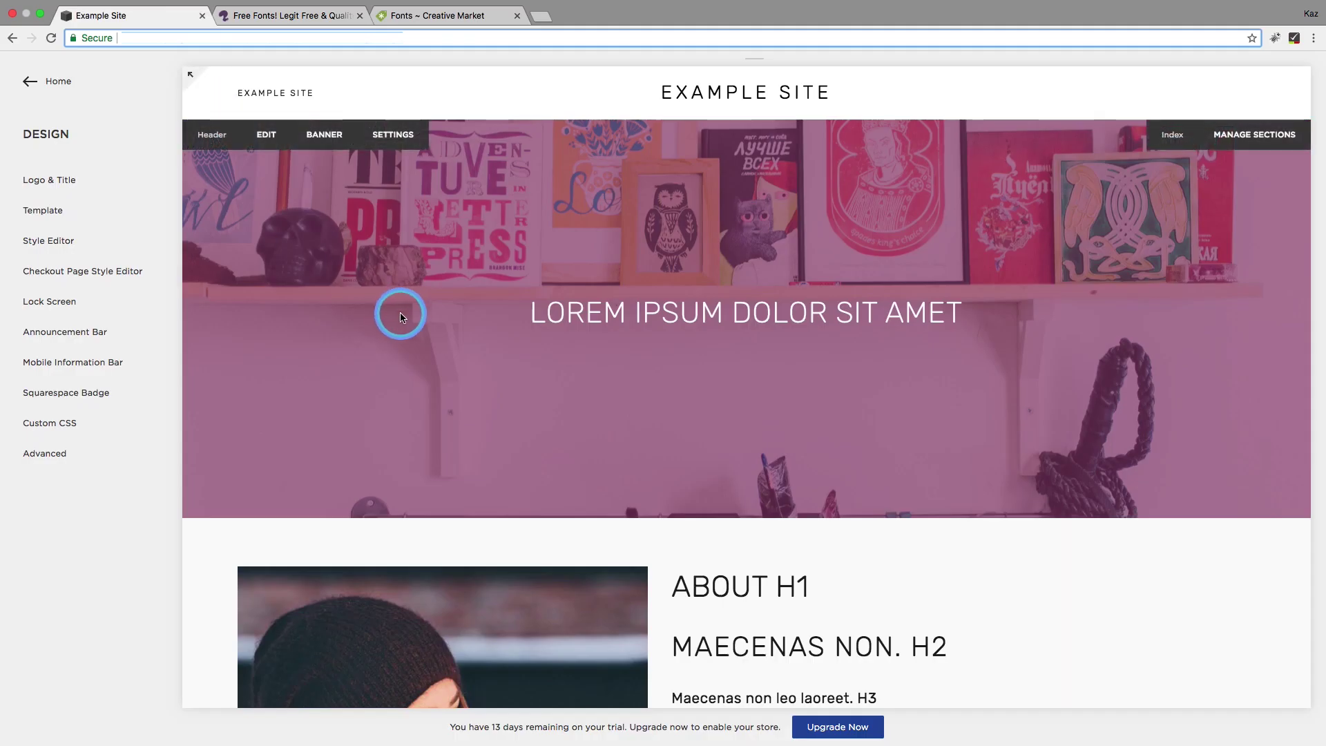
scroll(405, 318, "down", 3)
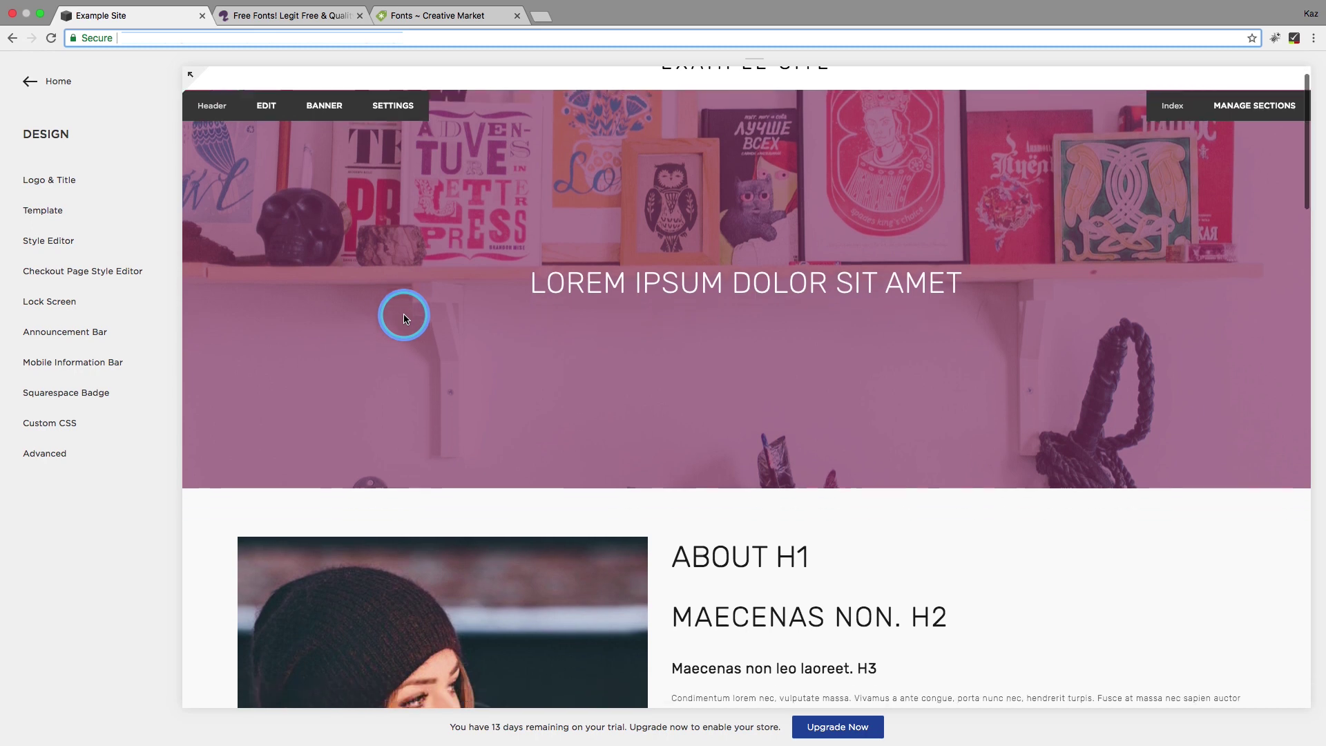
scroll(406, 318, "down", 3)
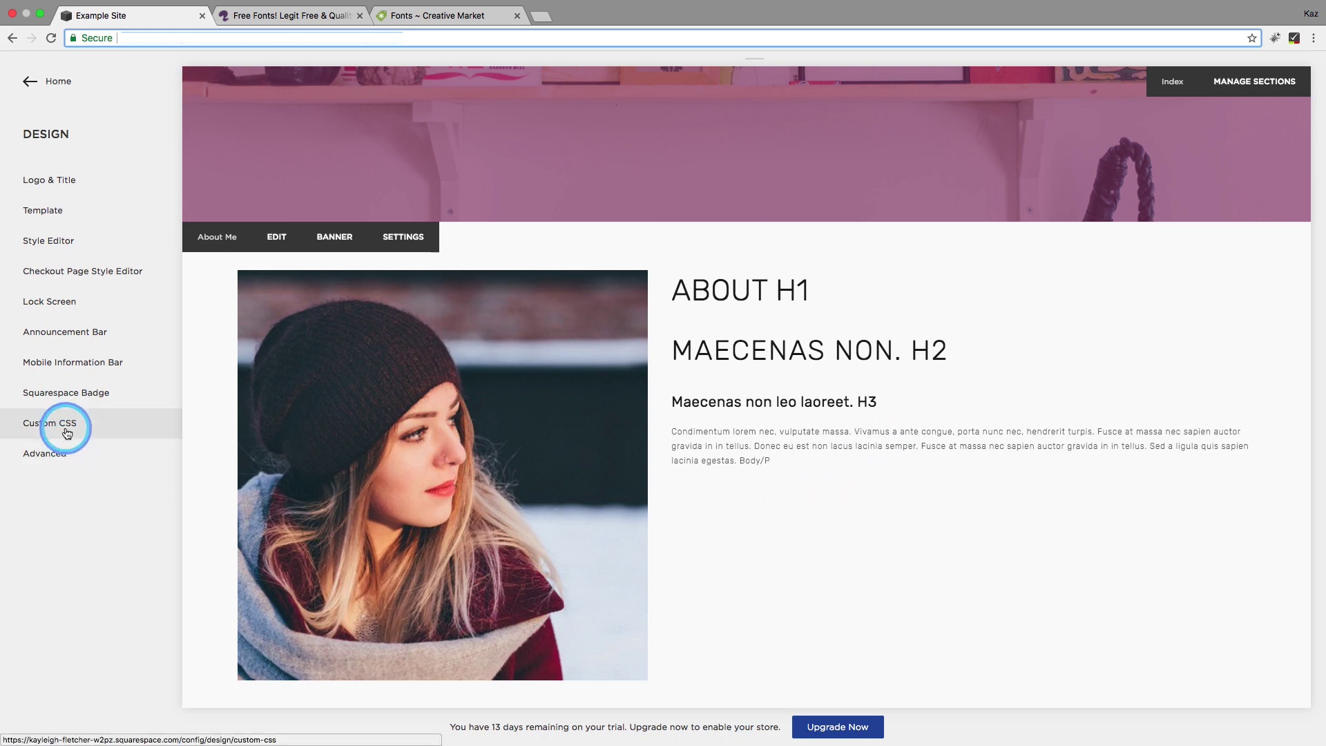
left_click(67, 433)
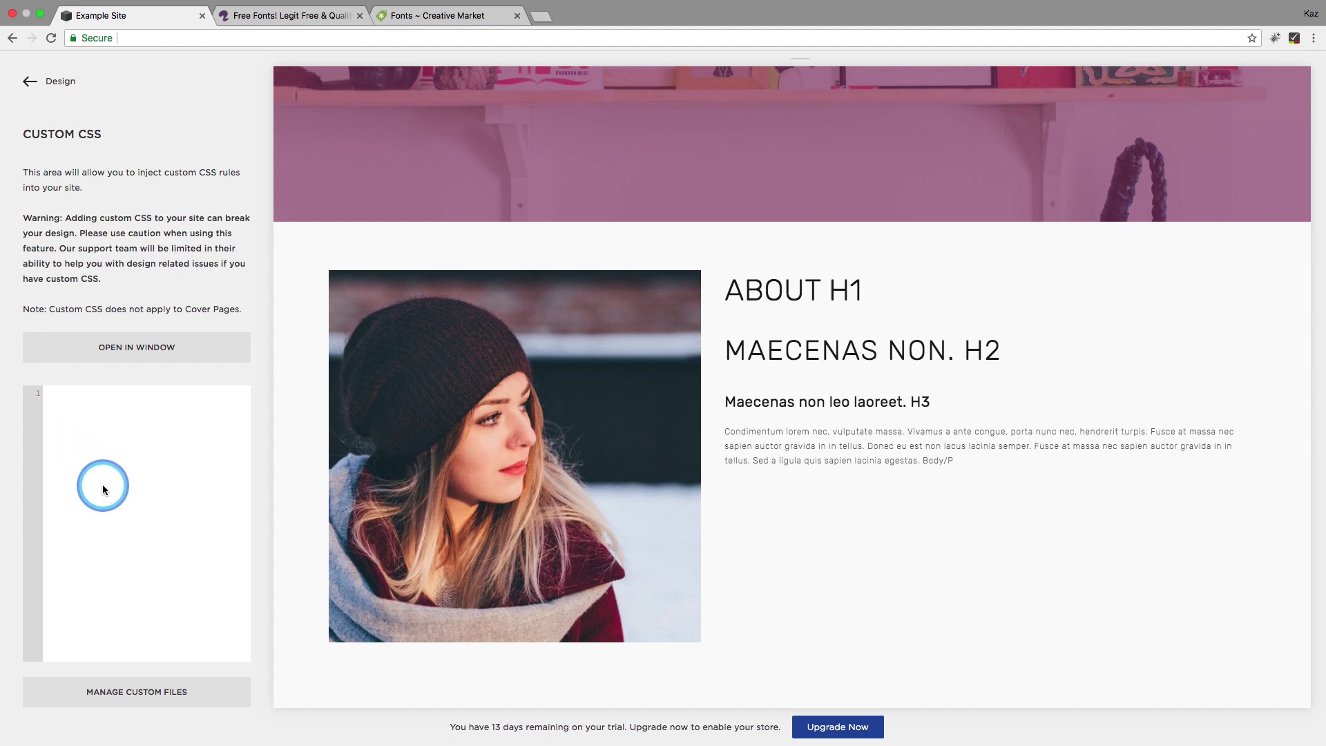
Upload Manhattan-Regular.otf from Desktop > Manhattan as a custom file for the site.
left_click(161, 706)
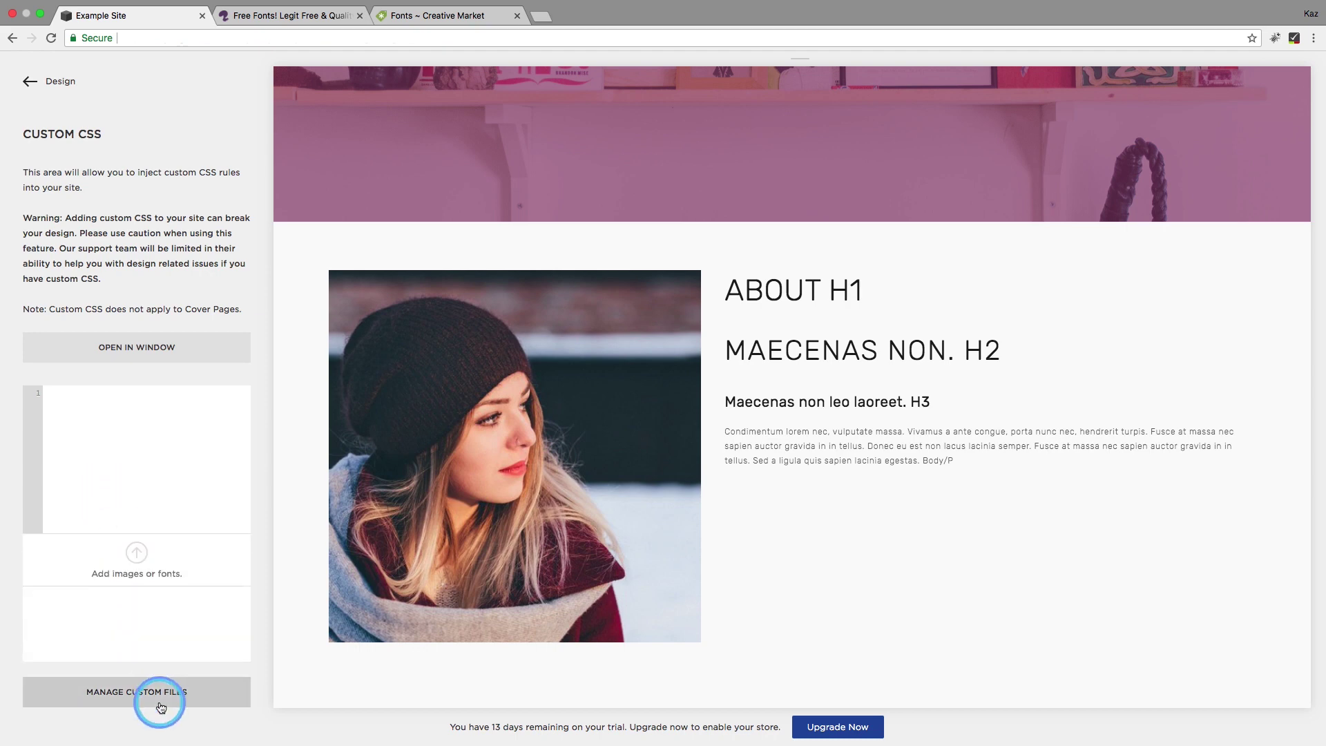
left_click(138, 553)
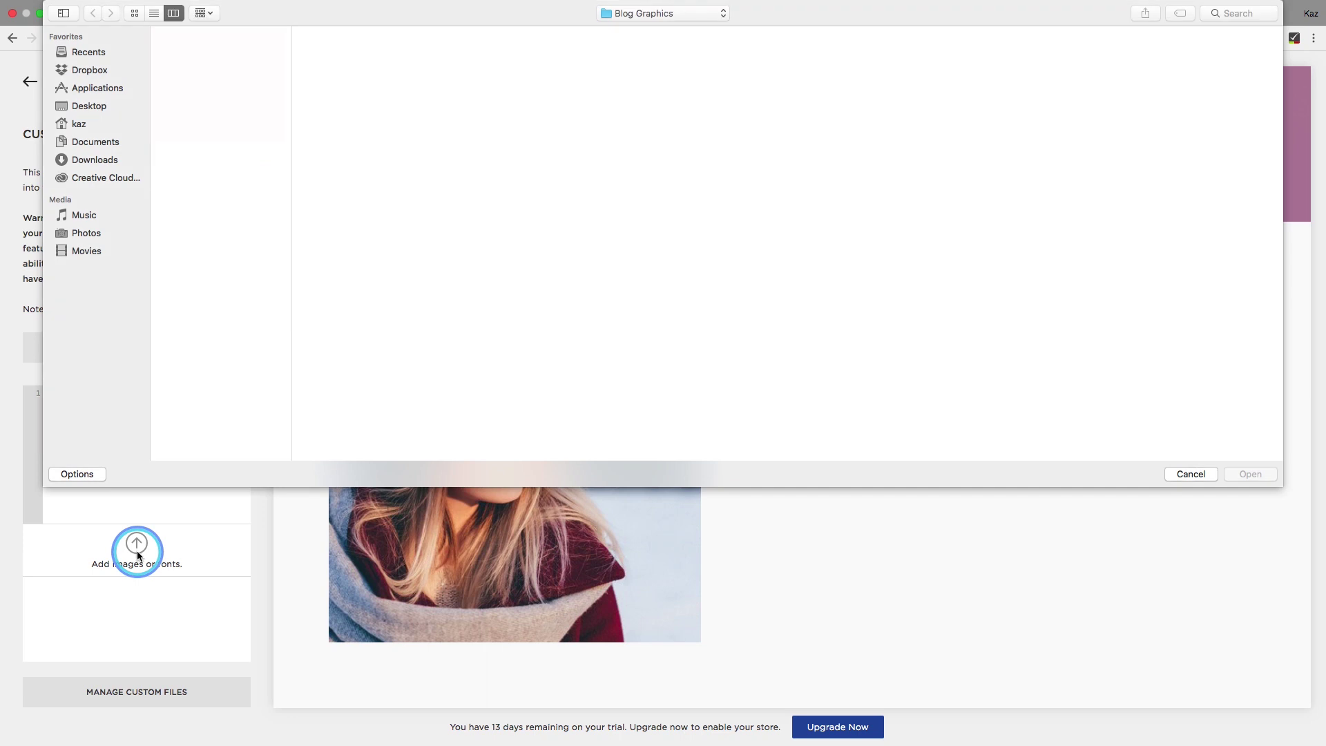
left_click(91, 107)
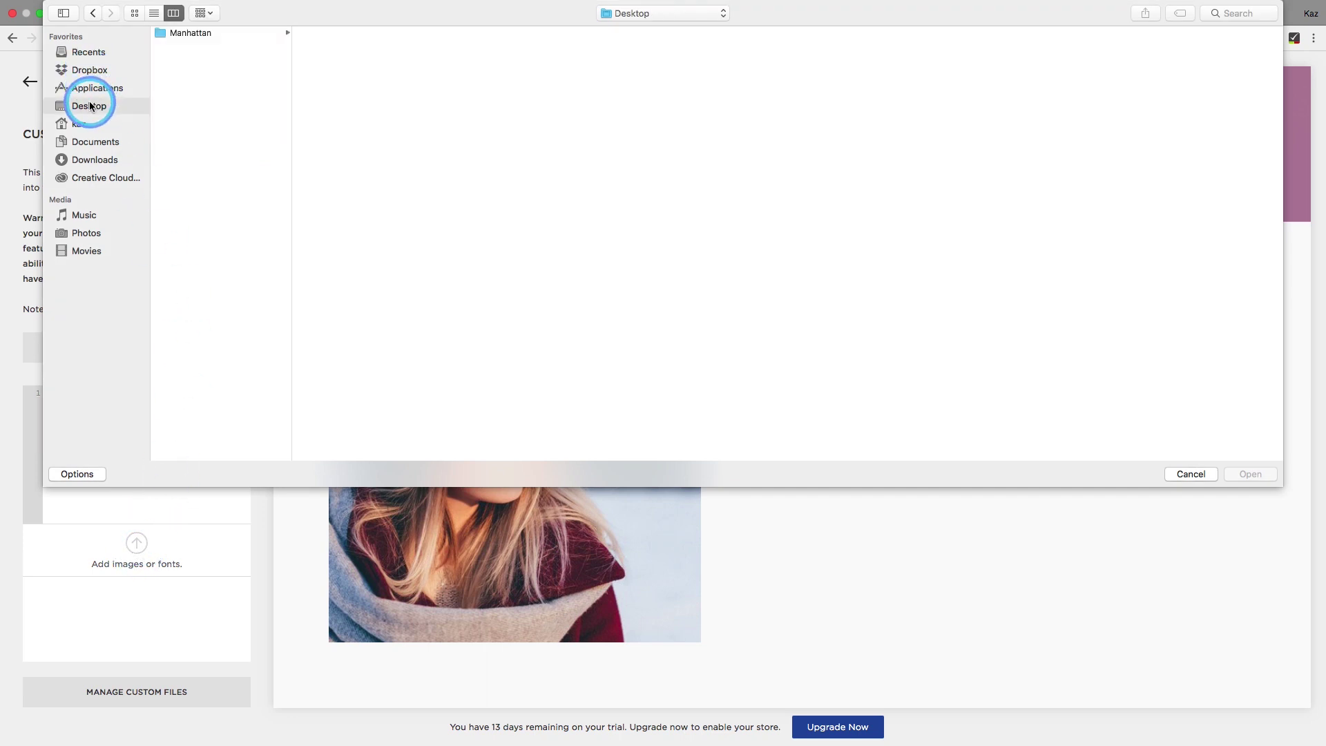
left_click(240, 34)
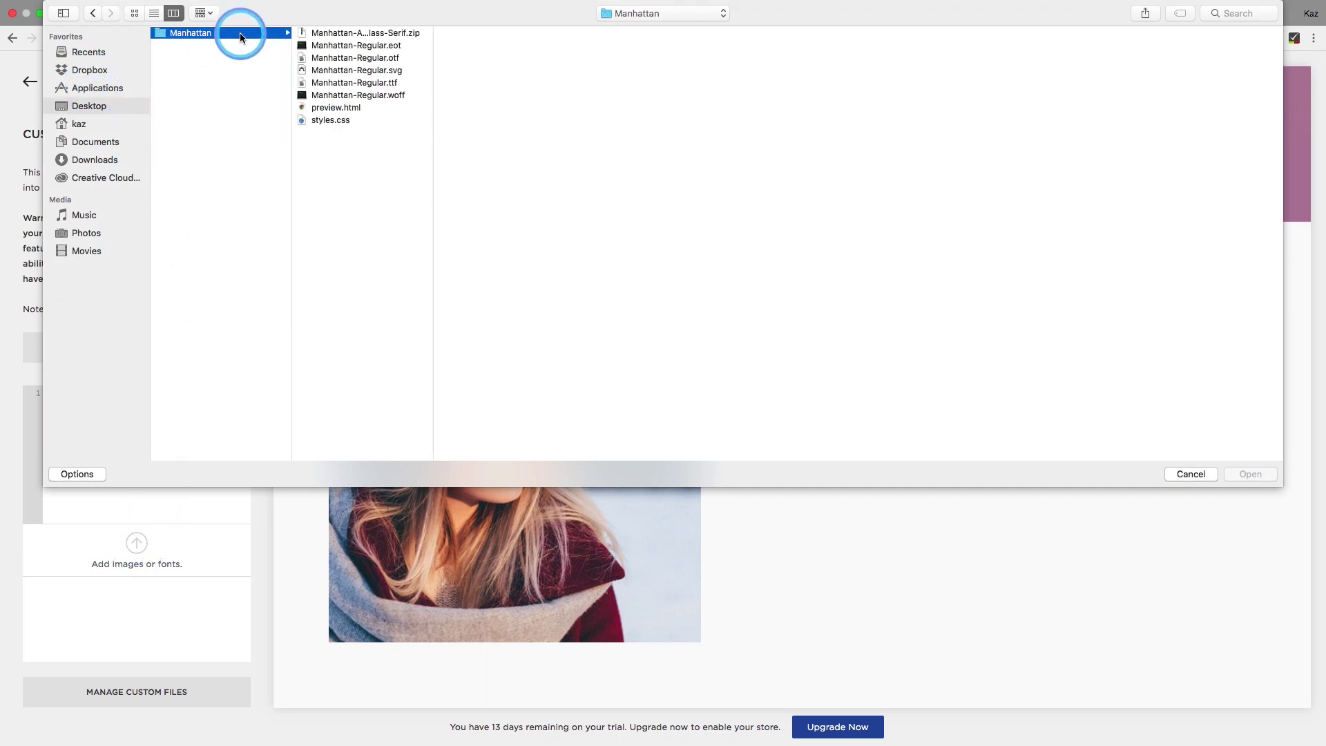
left_click(359, 61)
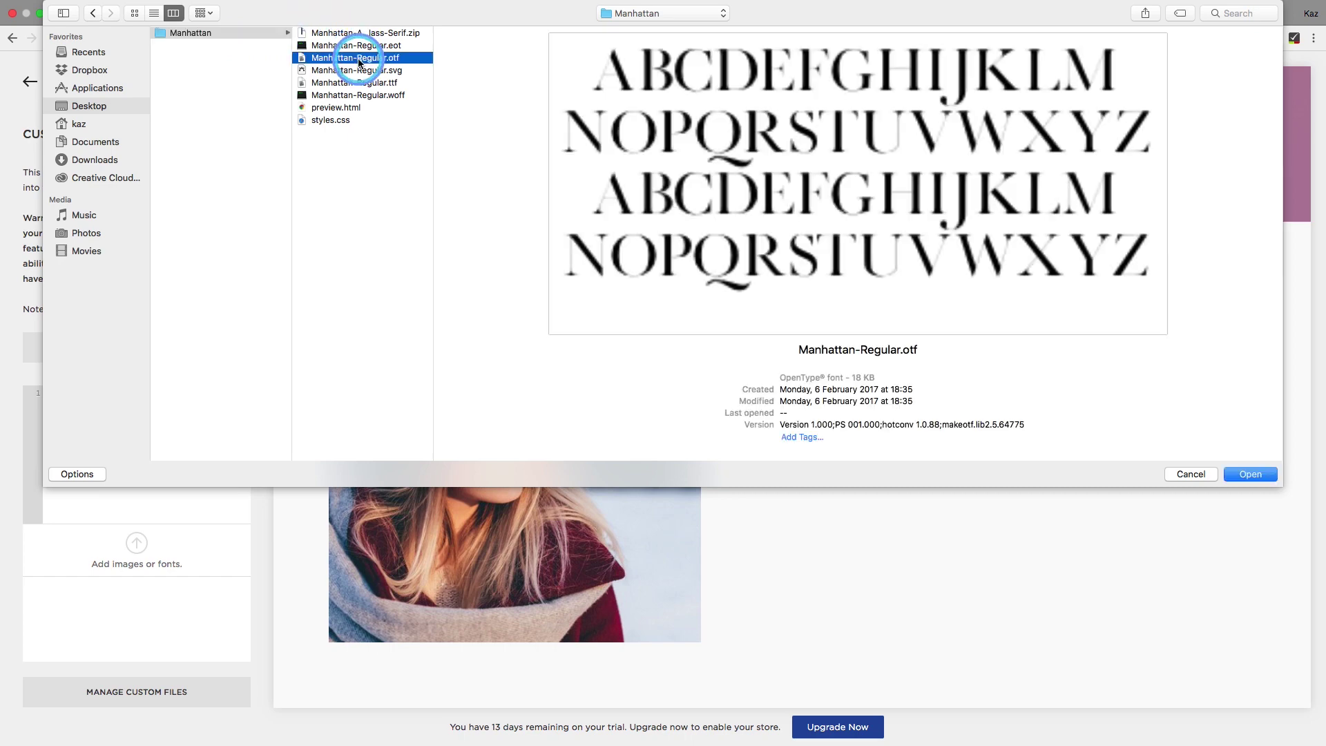
left_click(1262, 475)
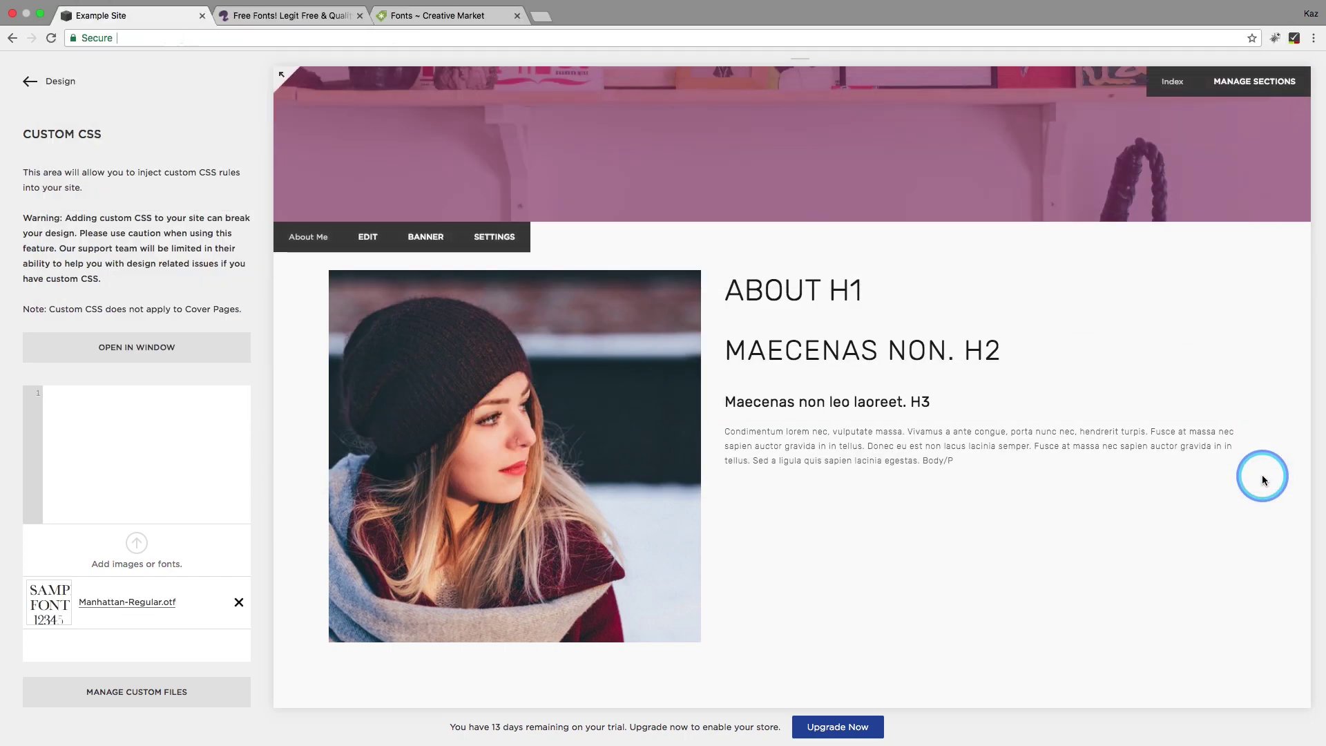
left_click(201, 438)
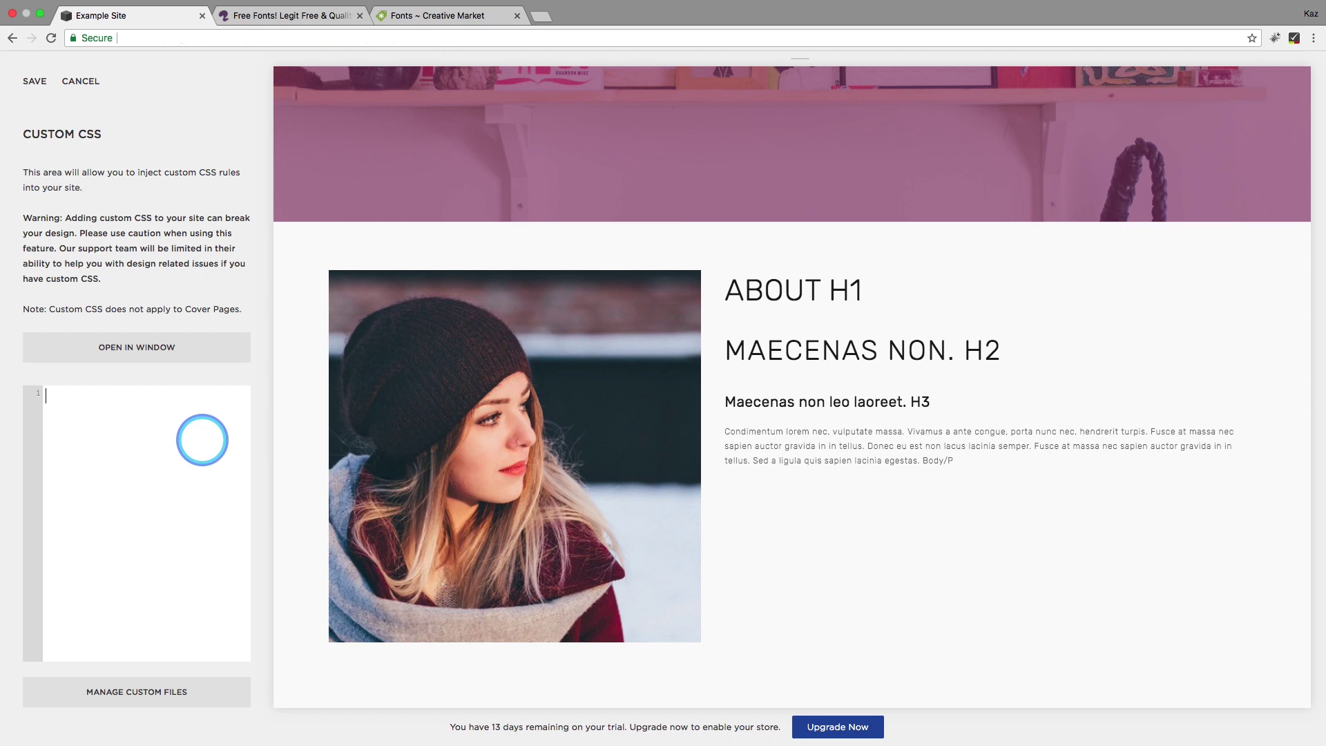
type("@font-face {     font-family: 'NAME';        src: url('FONT URL')   }")
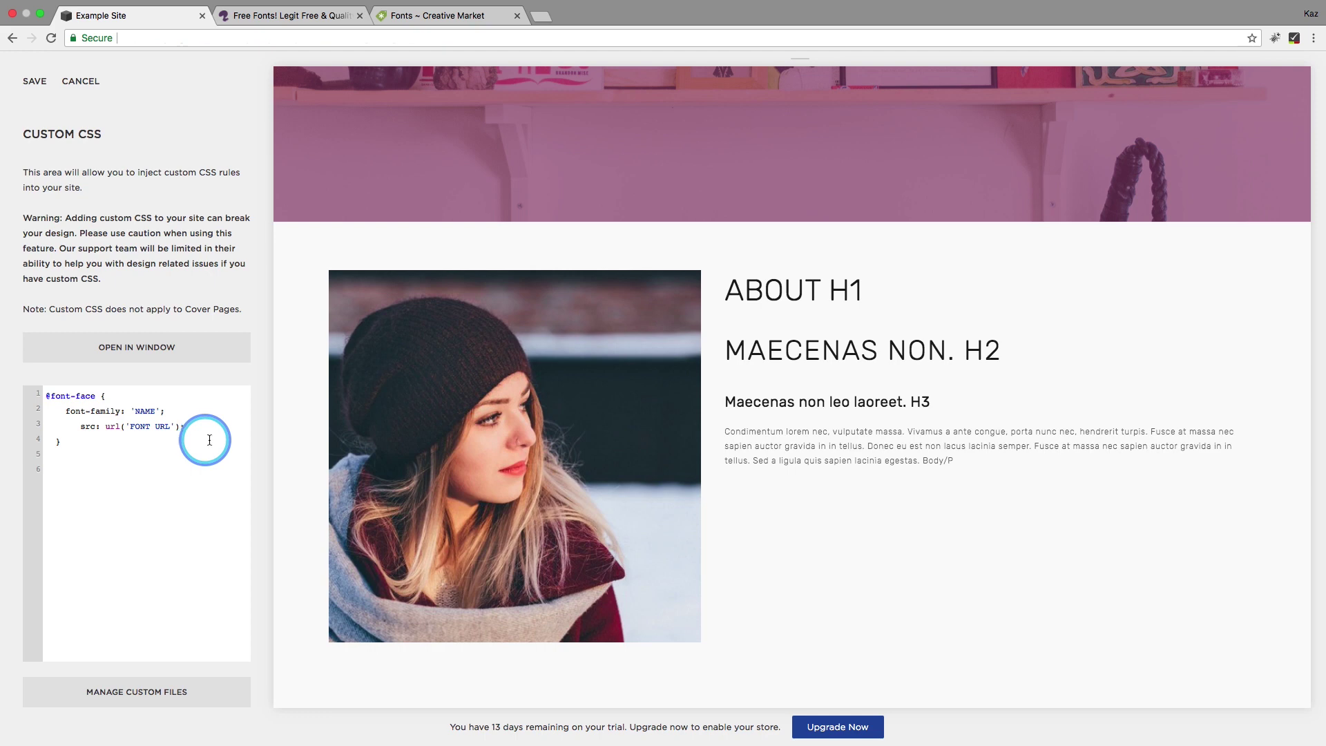
left_click(156, 411)
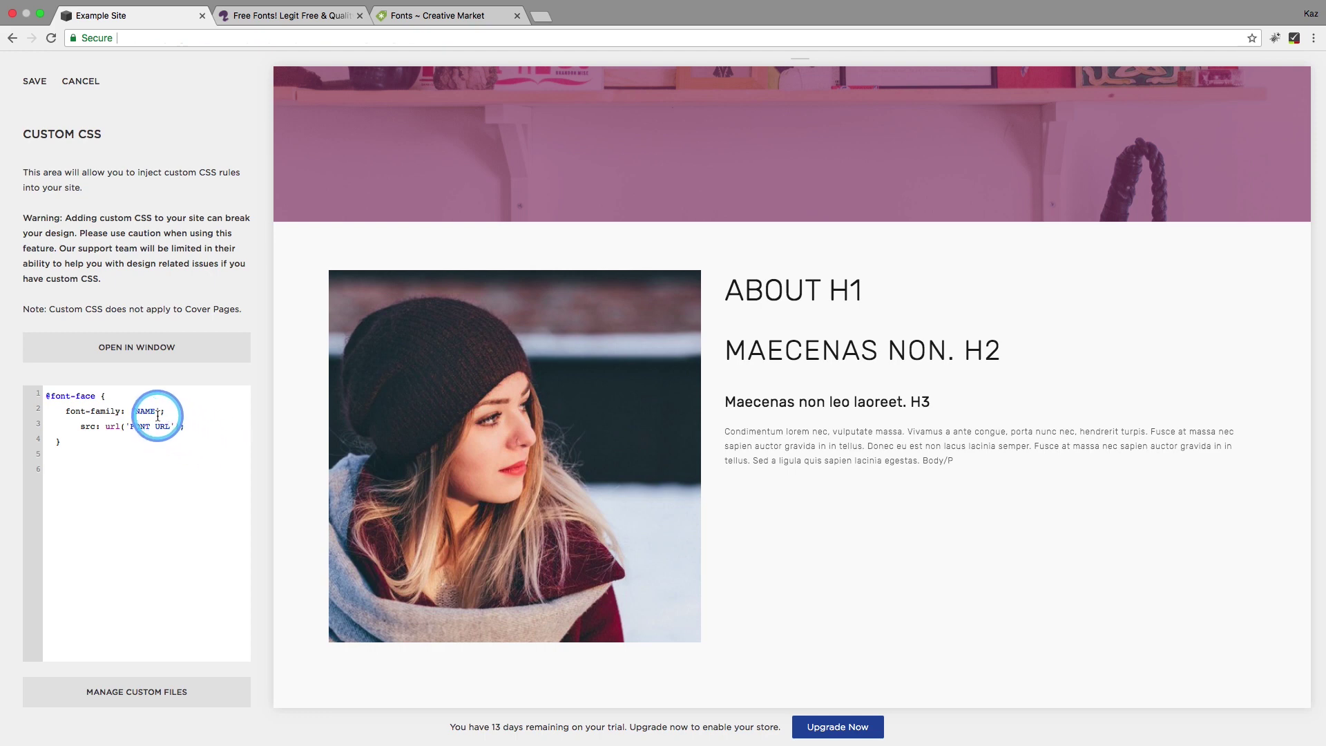
key("BackSpace")
key("BackSpace")
key("BackSpace")
key("BackSpace")
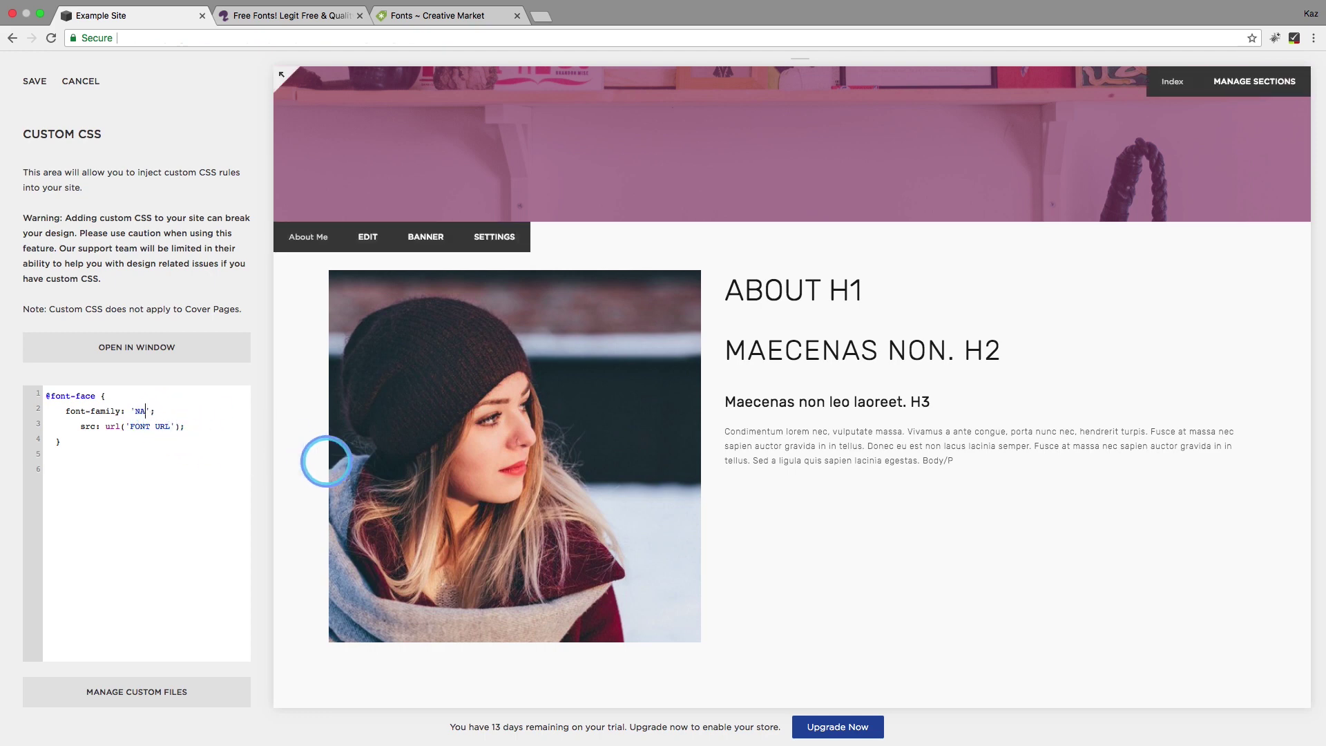
type("MANHATTAN")
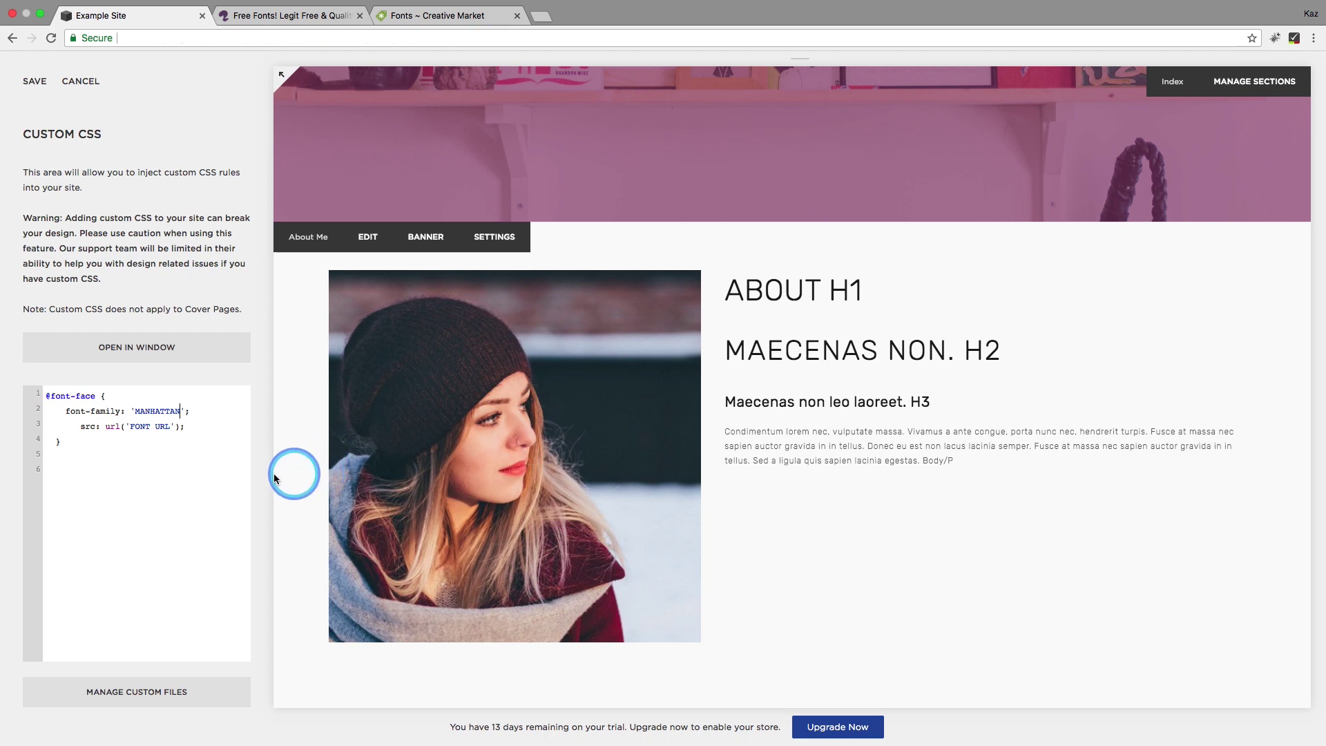
Clear the 'FONT URL' placeholder so src reads url(''), leaving empty quotes.
left_click(171, 429)
key("BackSpace")
key("BackSpace")
key("BackSpace")
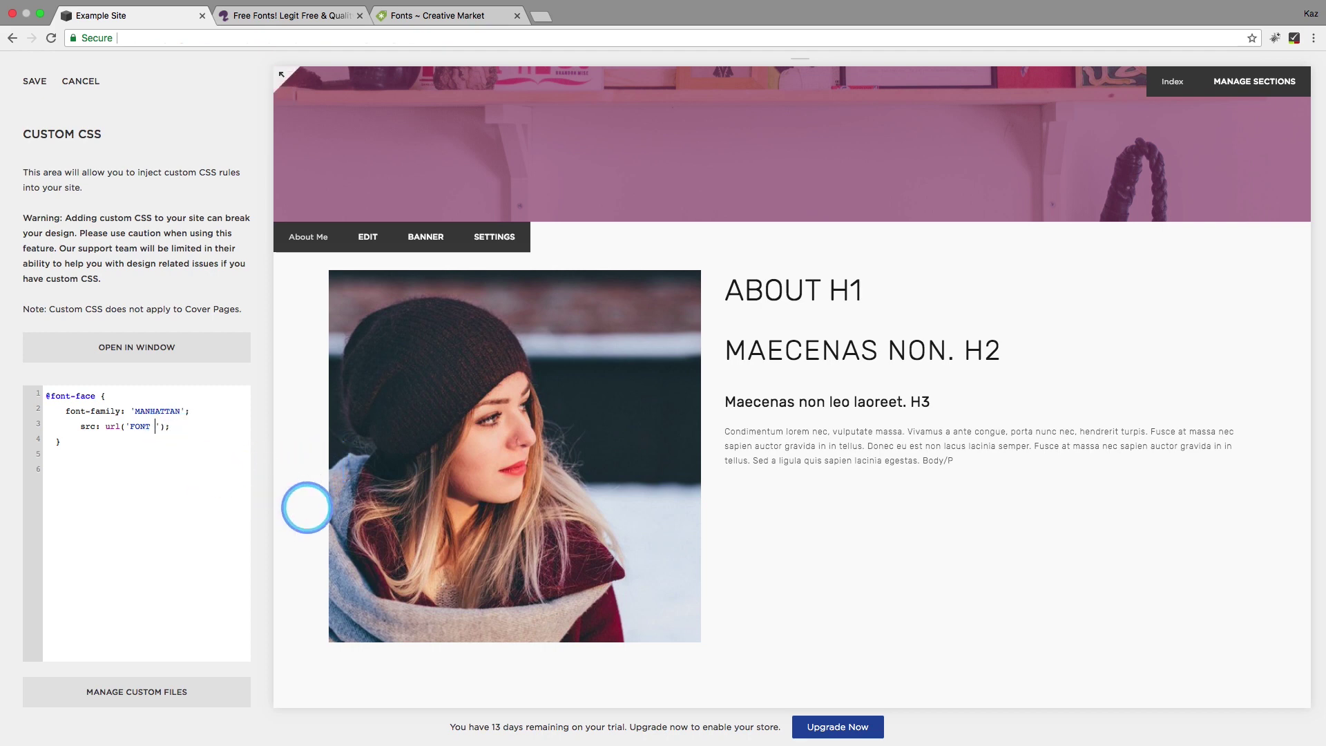
key("BackSpace")
key("BackSpace")
key("BackSpace")
key("BackSpace")
key("BackSpace")
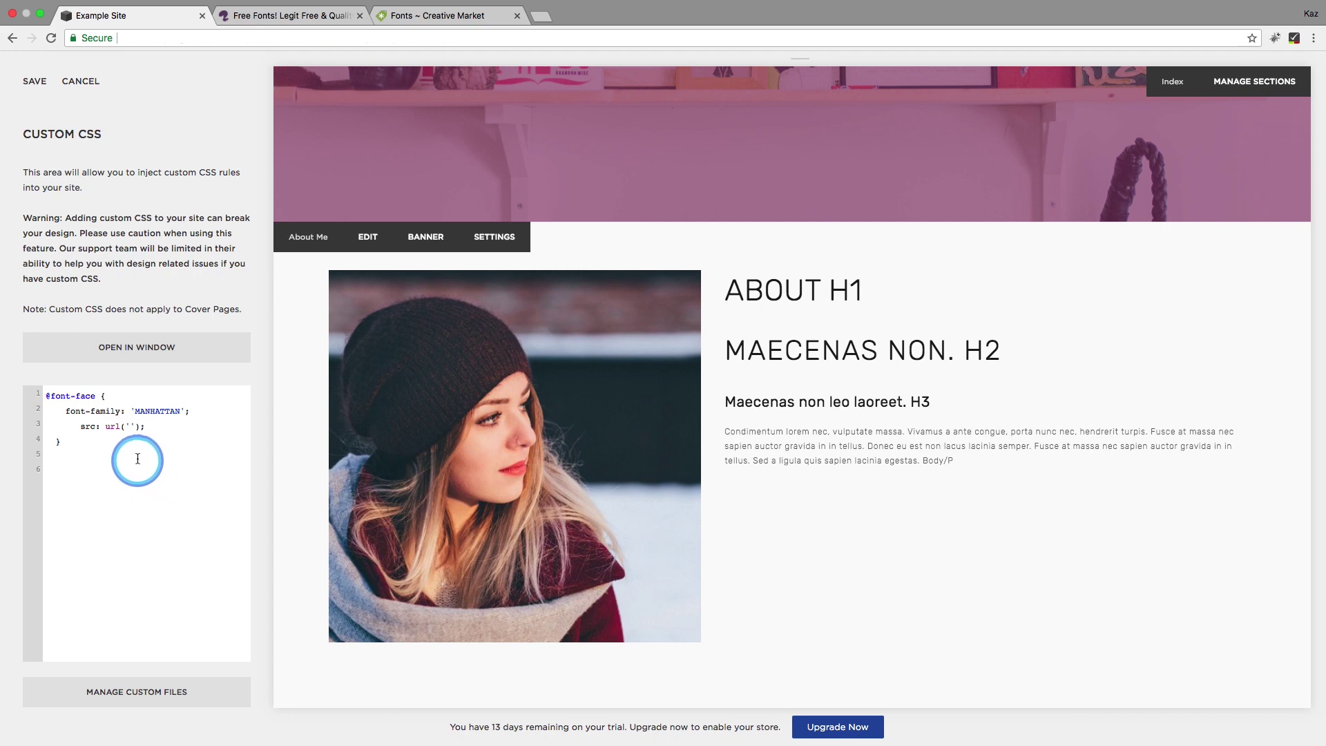
left_click(185, 685)
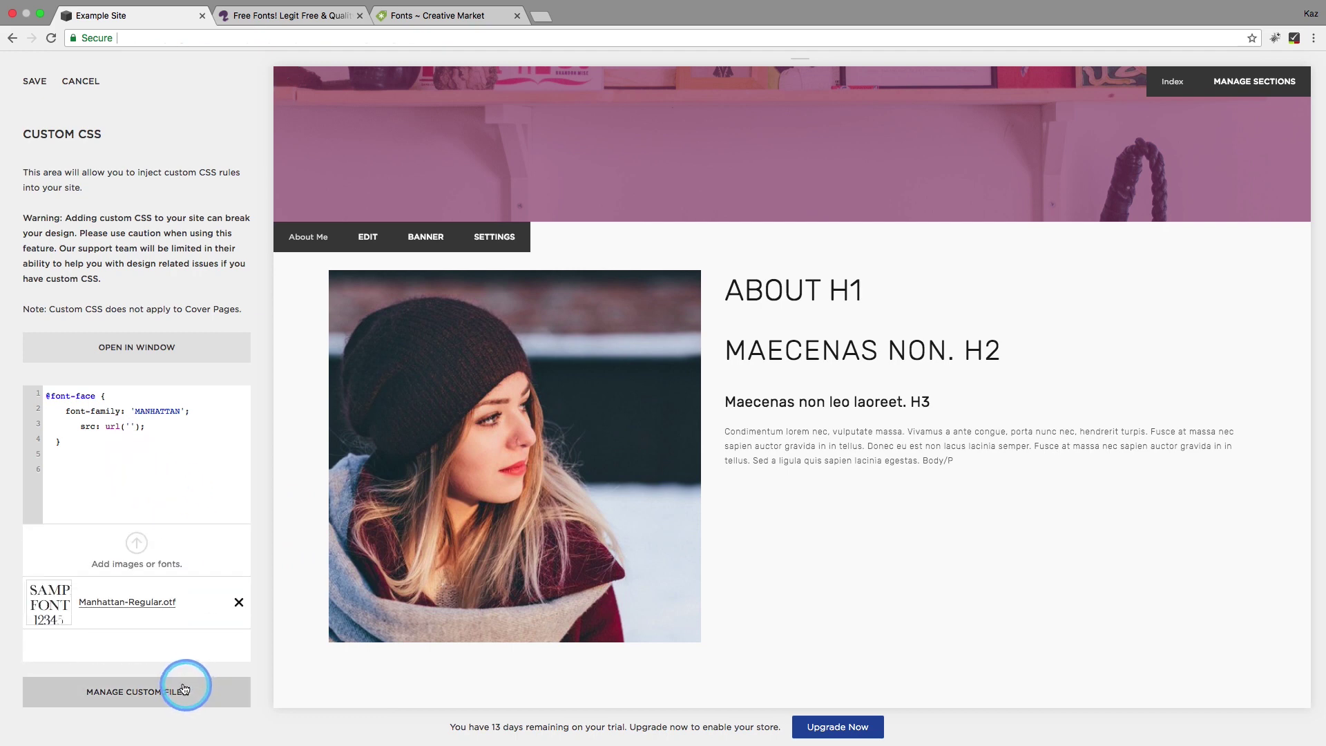
left_click(149, 609)
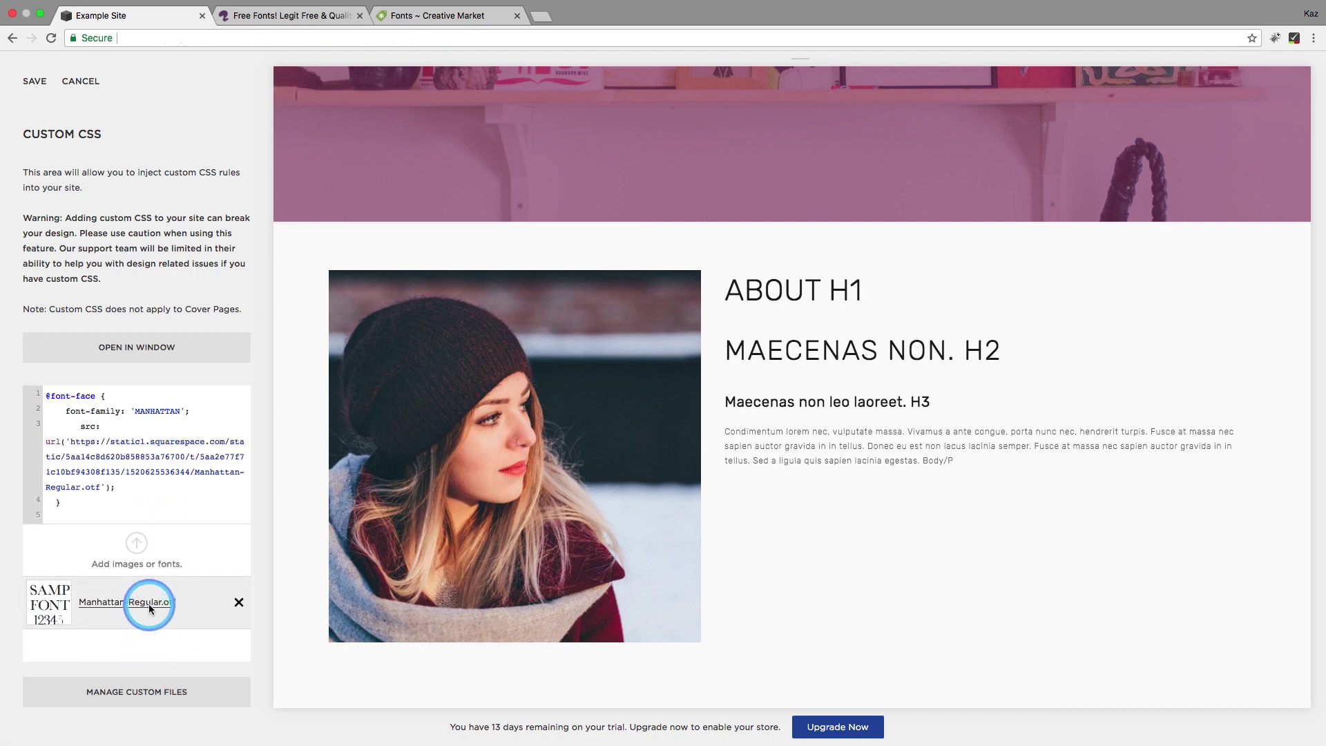
left_click(152, 509)
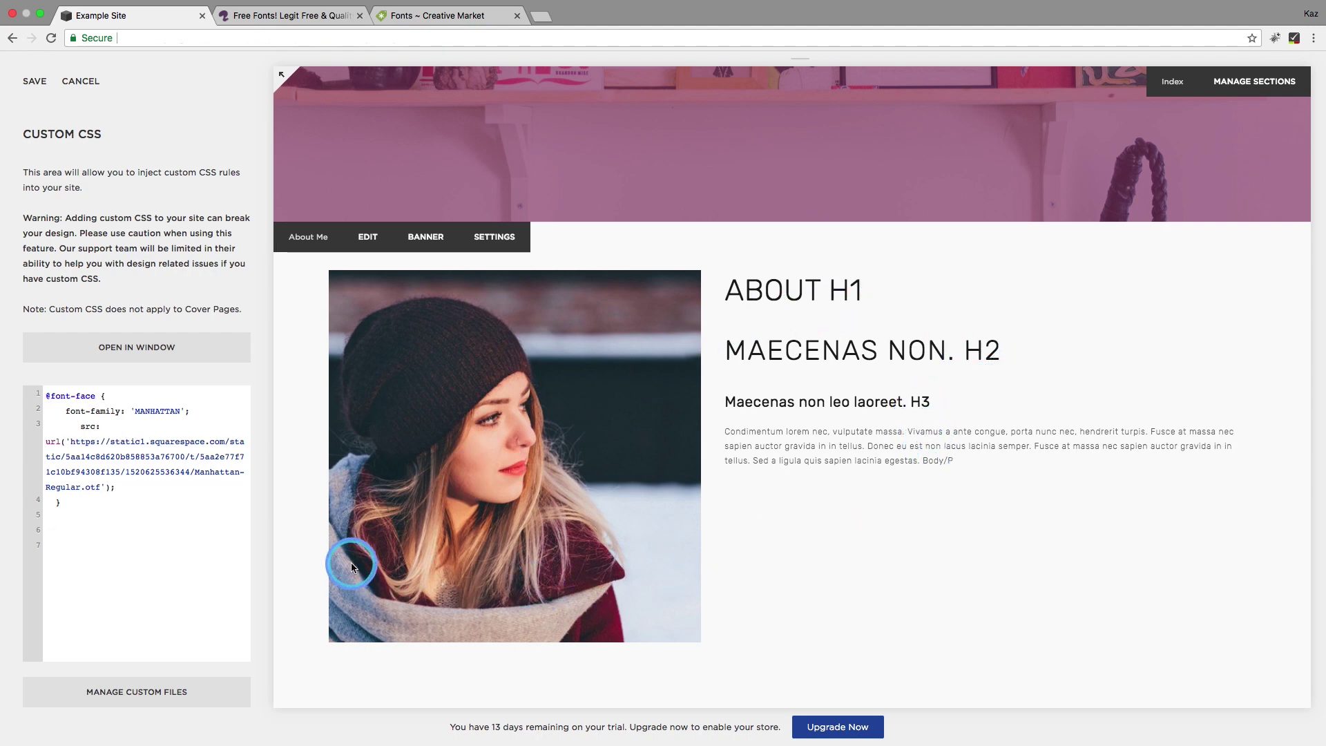
key("Return")
Add an h1 {font-family:manhattan;} rule, testing h2, h3 and body selectors before returning to h1.
type("h1 {font-family:")
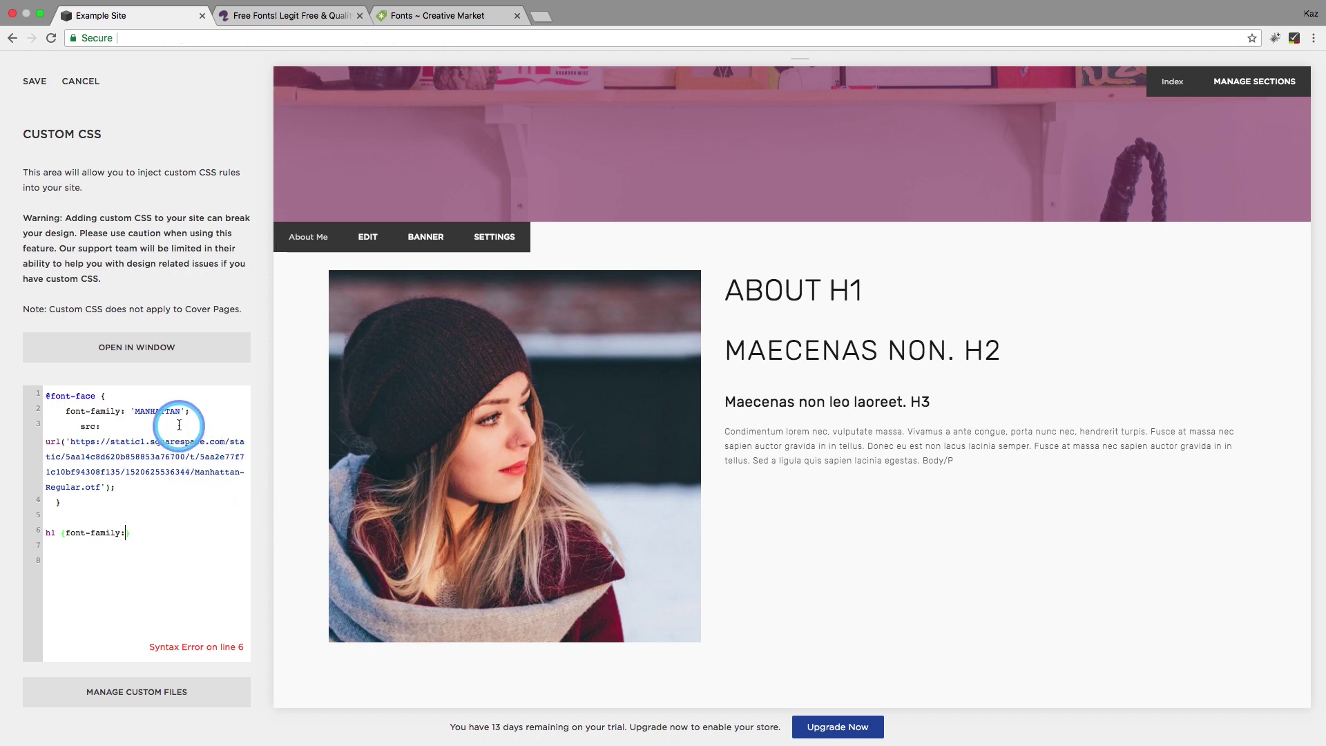
type("manhattan")
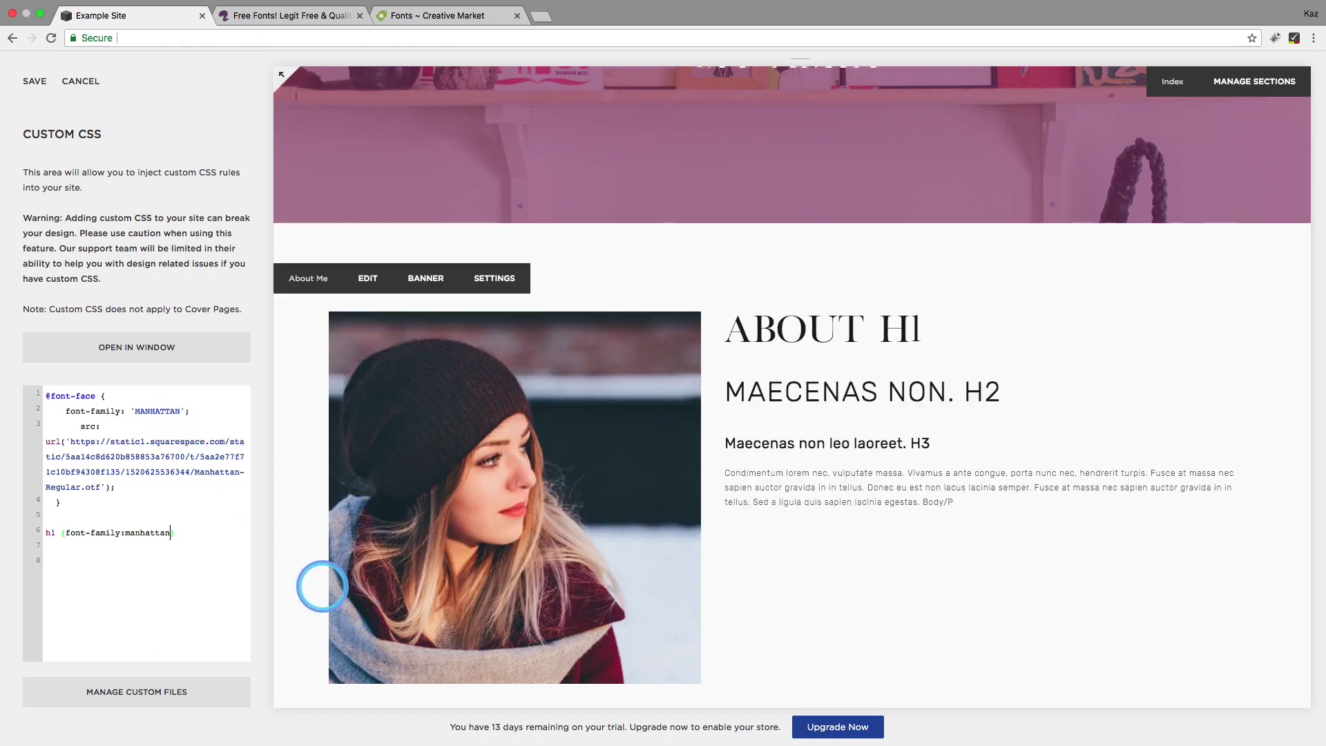
type(";")
scroll(654, 465, "down", 1)
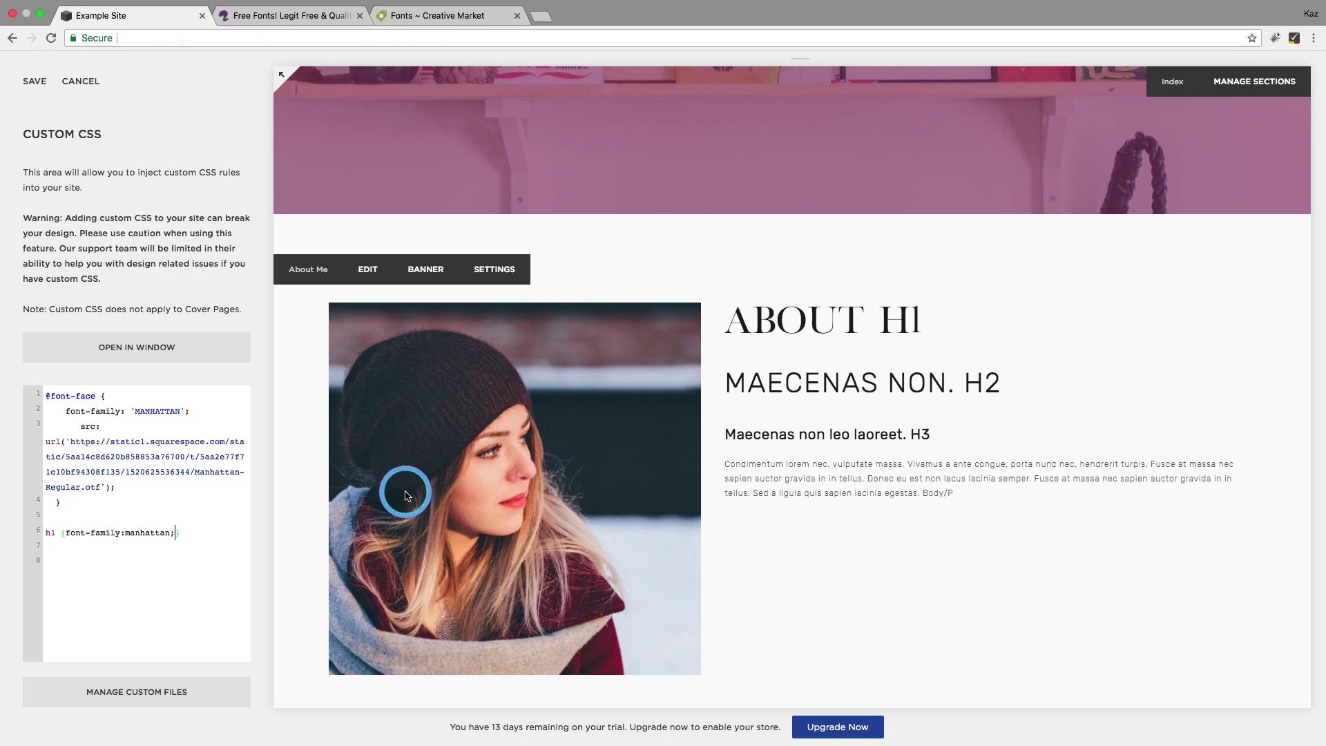
left_click(84, 562)
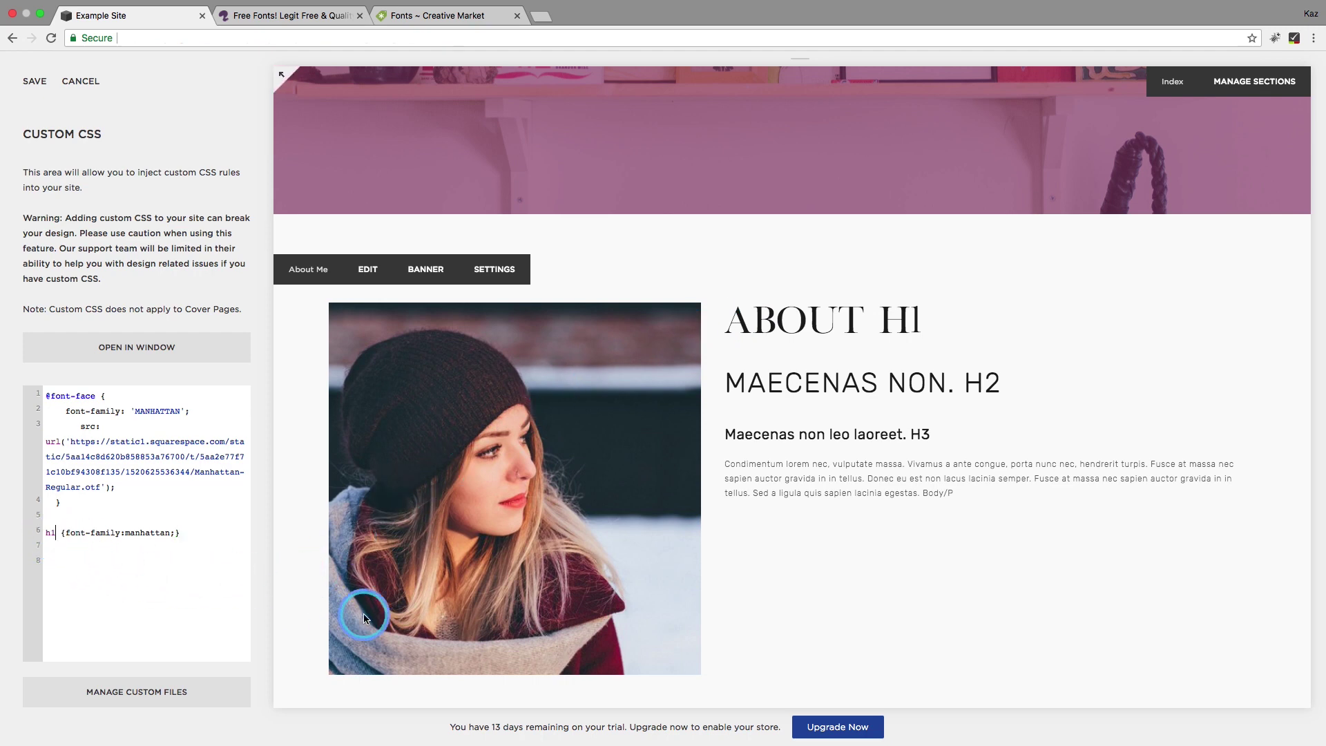
key("BackSpace")
type("2")
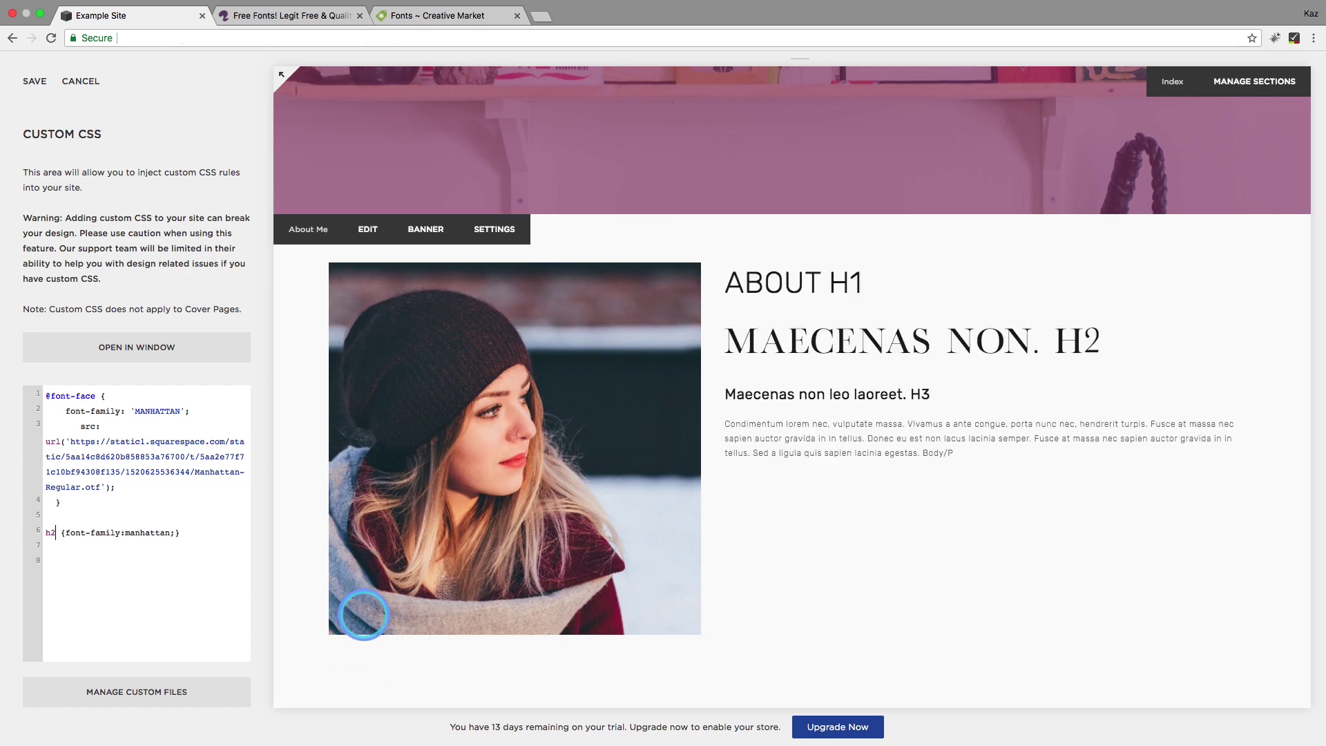
key("BackSpace")
type("3")
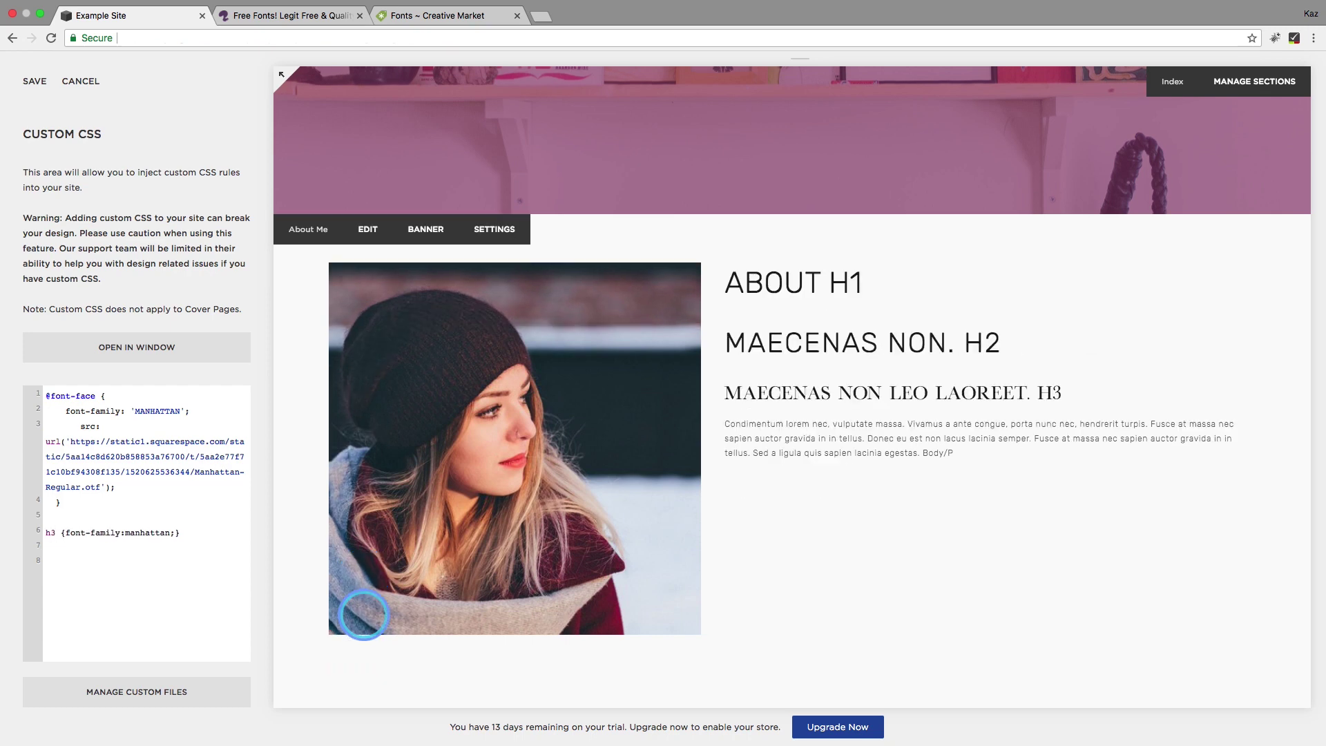
key("BackSpace")
key("BackSpace")
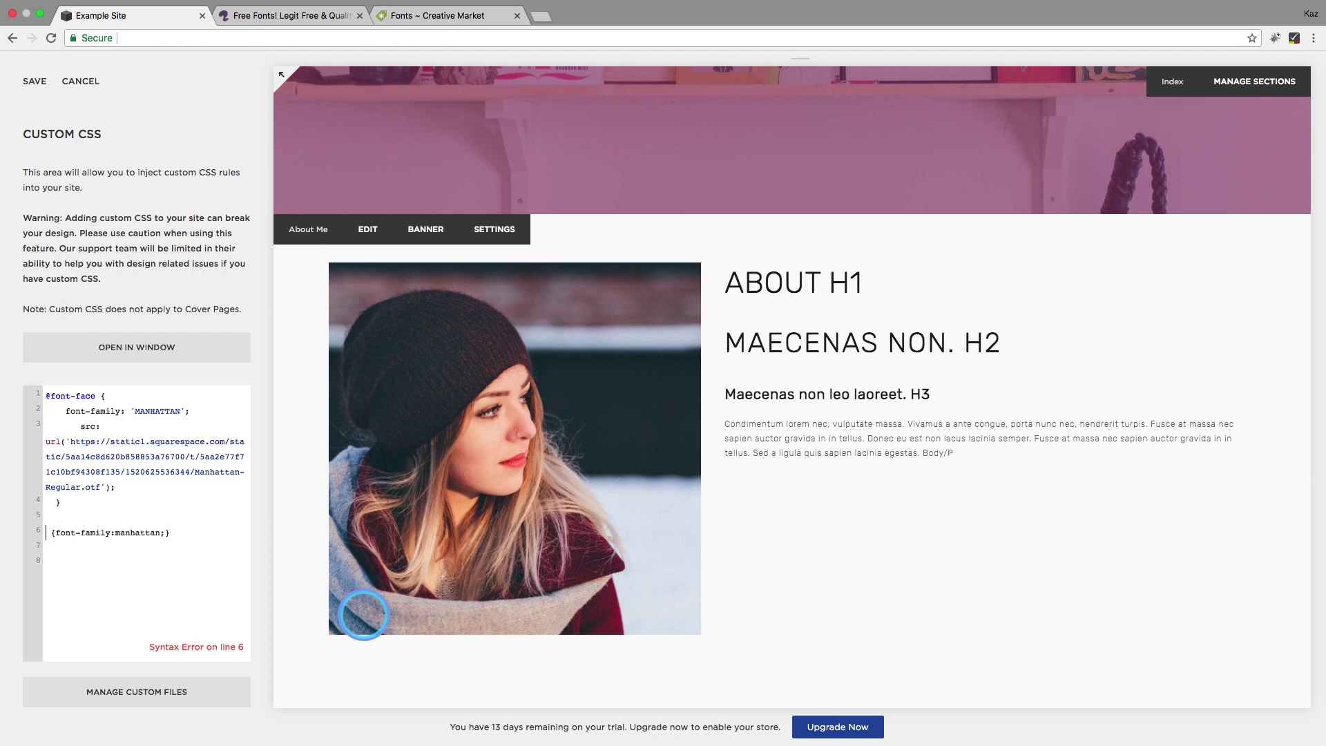
type("body")
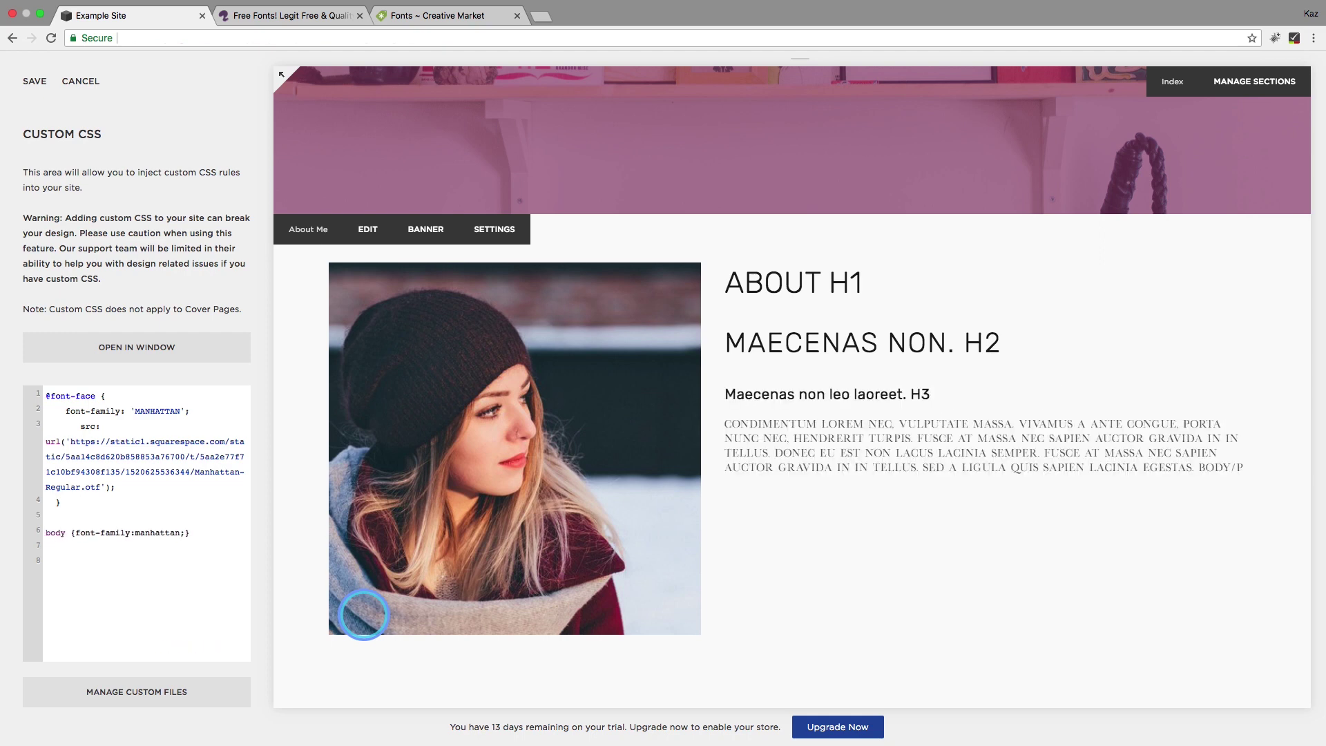
key("BackSpace")
key("BackSpace")
key("BackSpace")
key("BackSpace")
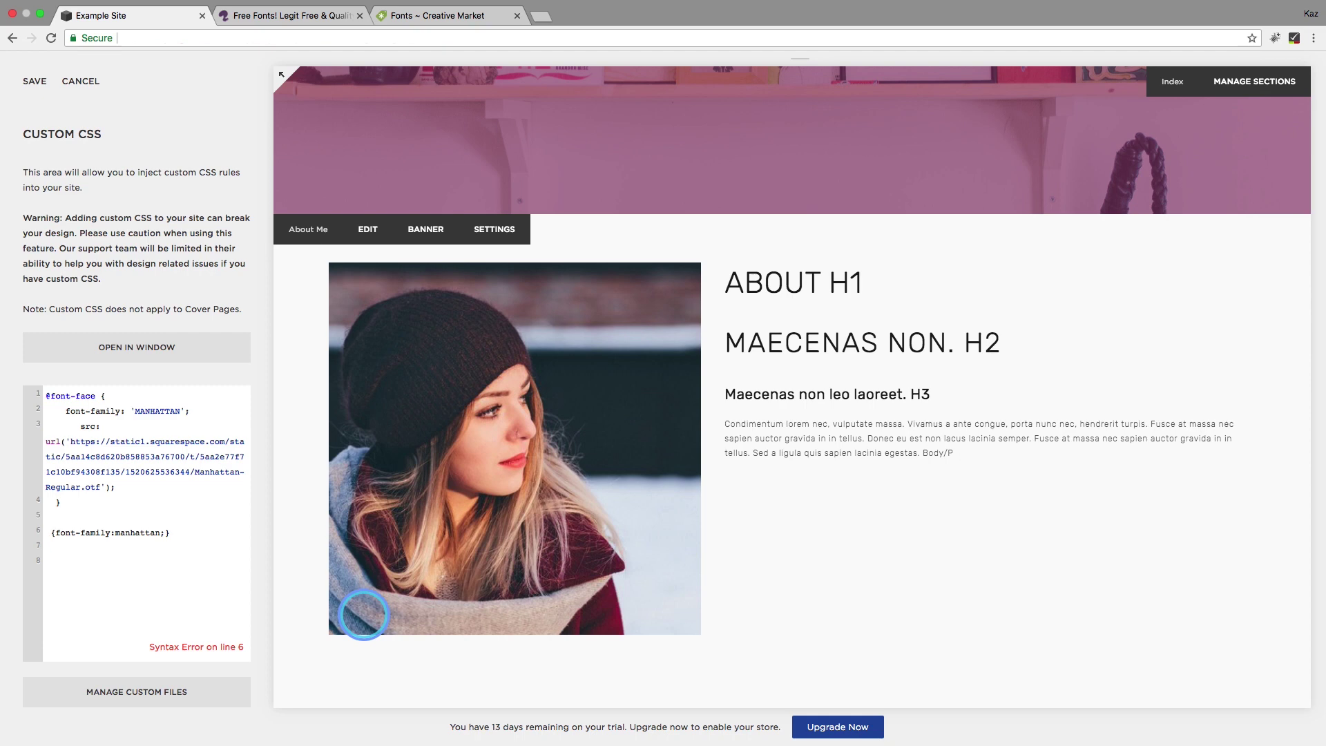
type("h1")
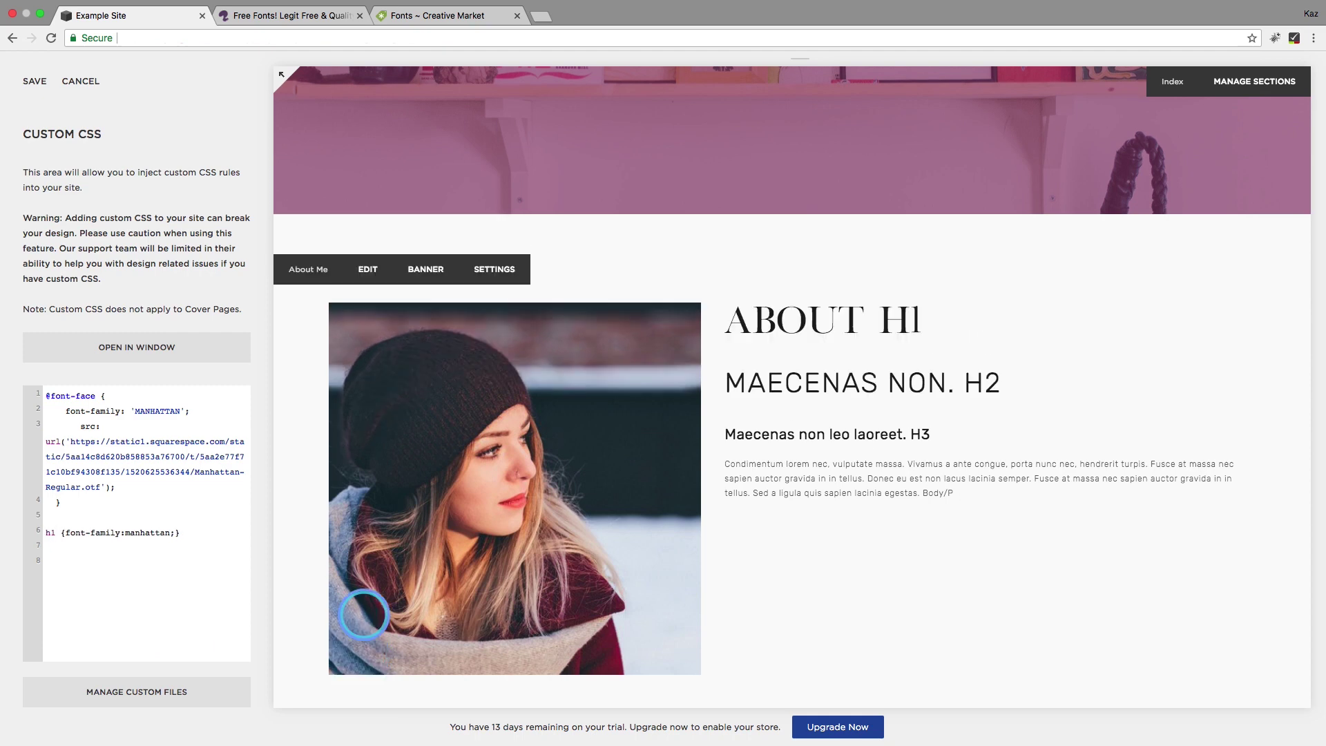
Add font-size:30px to the h1 rule on a new line.
left_click(178, 534)
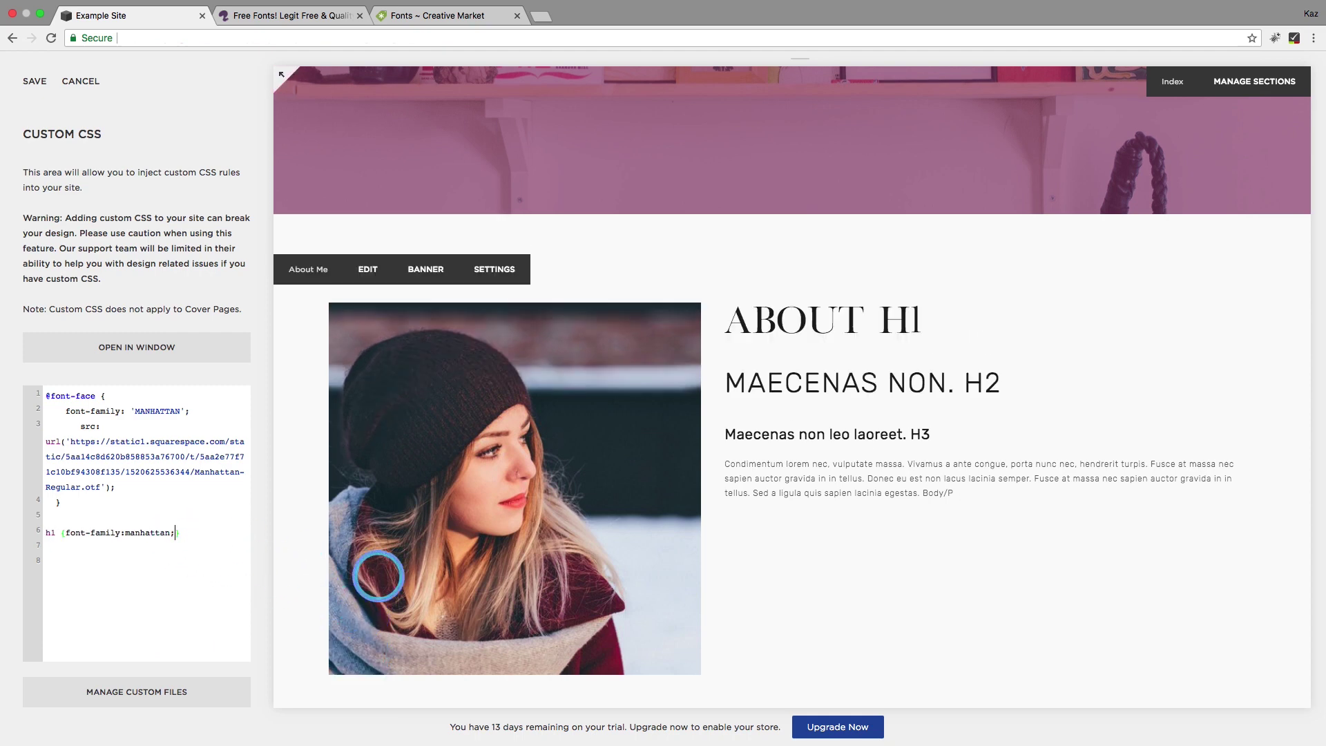
key("Return")
type("font-size:30px;}")
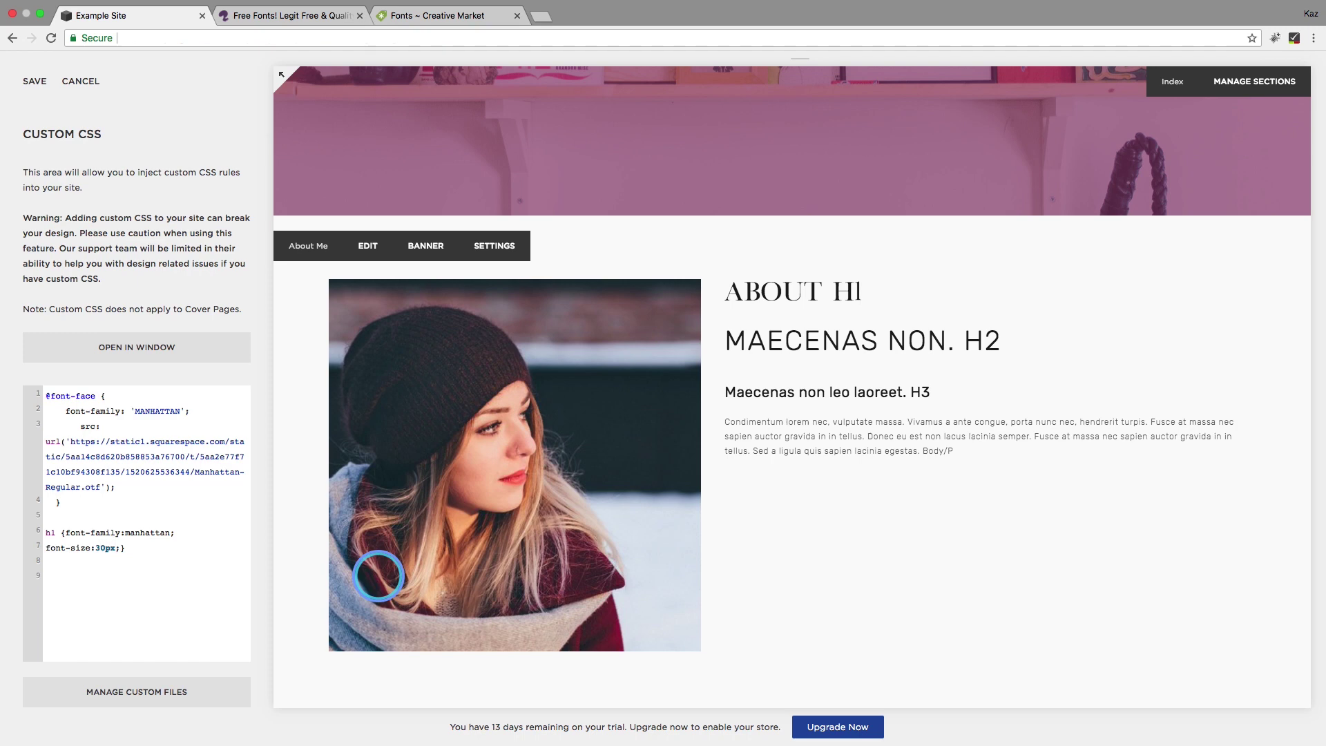
Change the h1 font size from 30px to 70px, then settle on 55px.
key("BackSpace")
type("7")
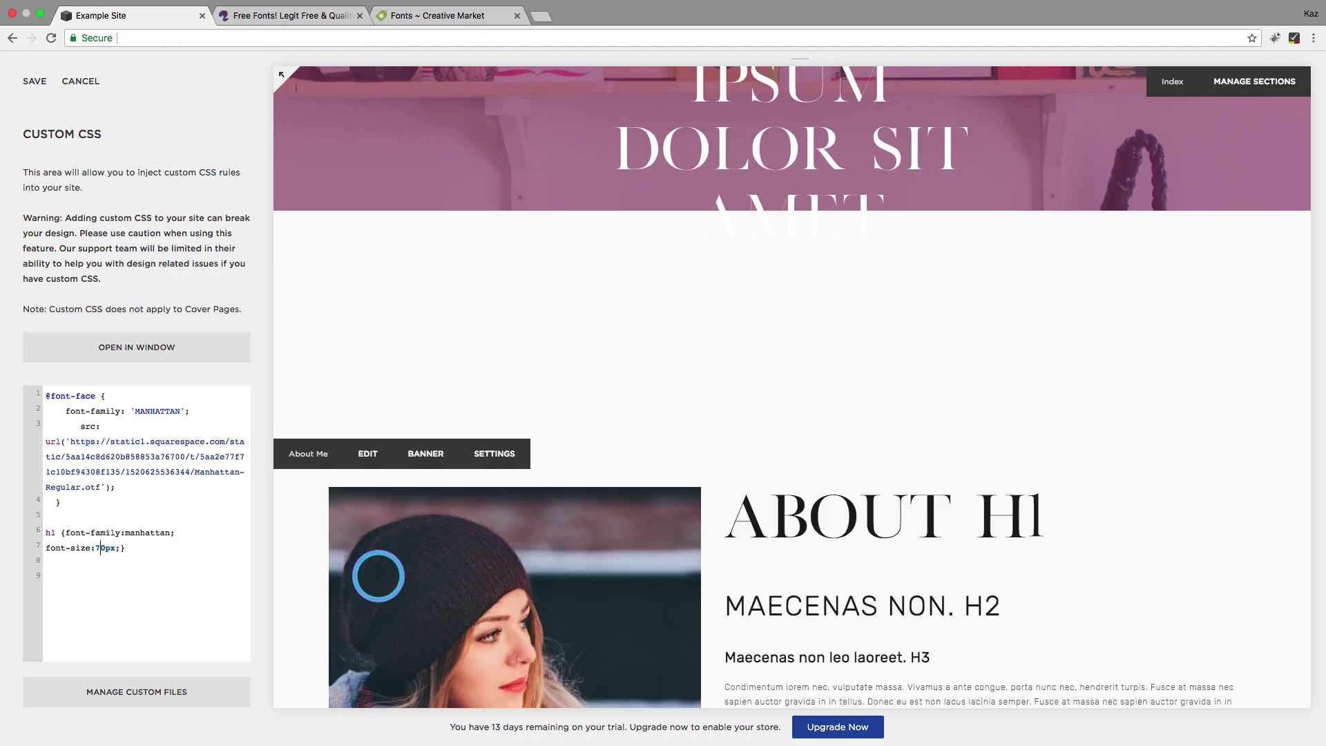
scroll(673, 478, "up", 5)
scroll(672, 482, "up", 2)
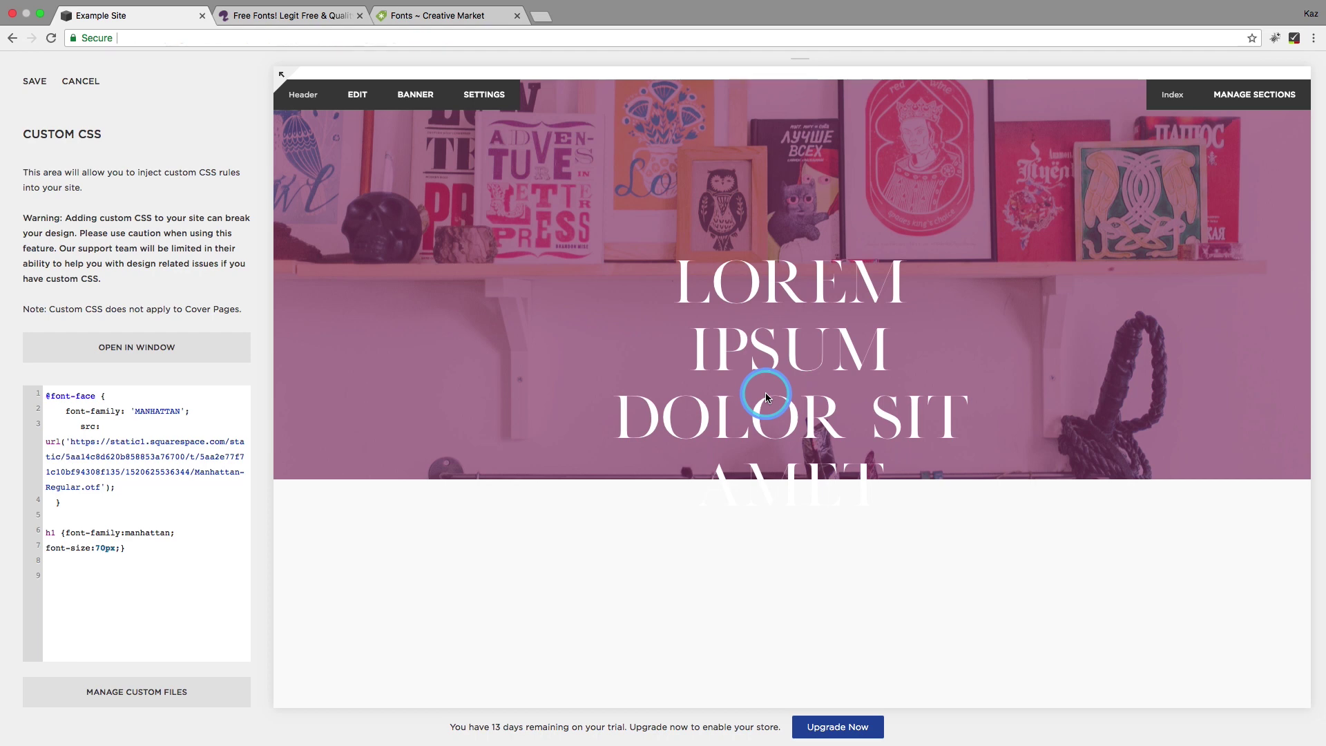
scroll(765, 392, "down", 3)
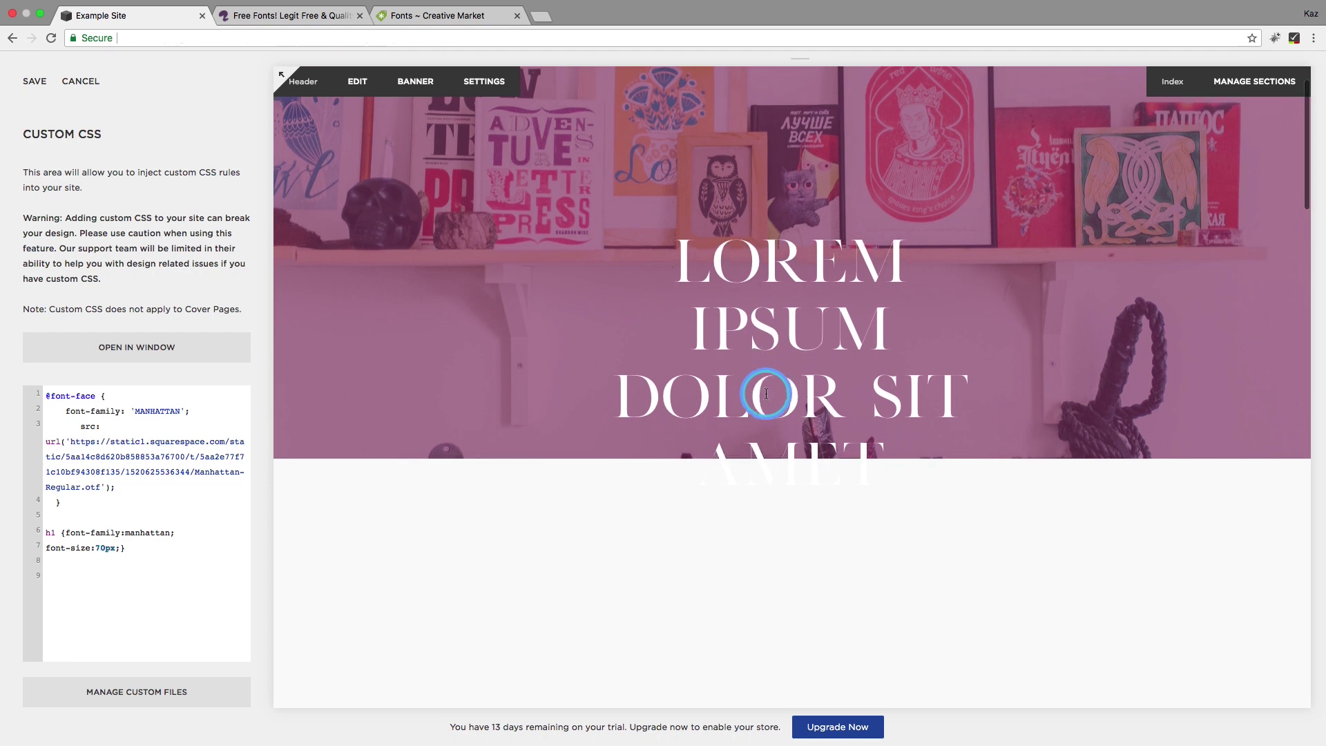
scroll(766, 394, "down", 5)
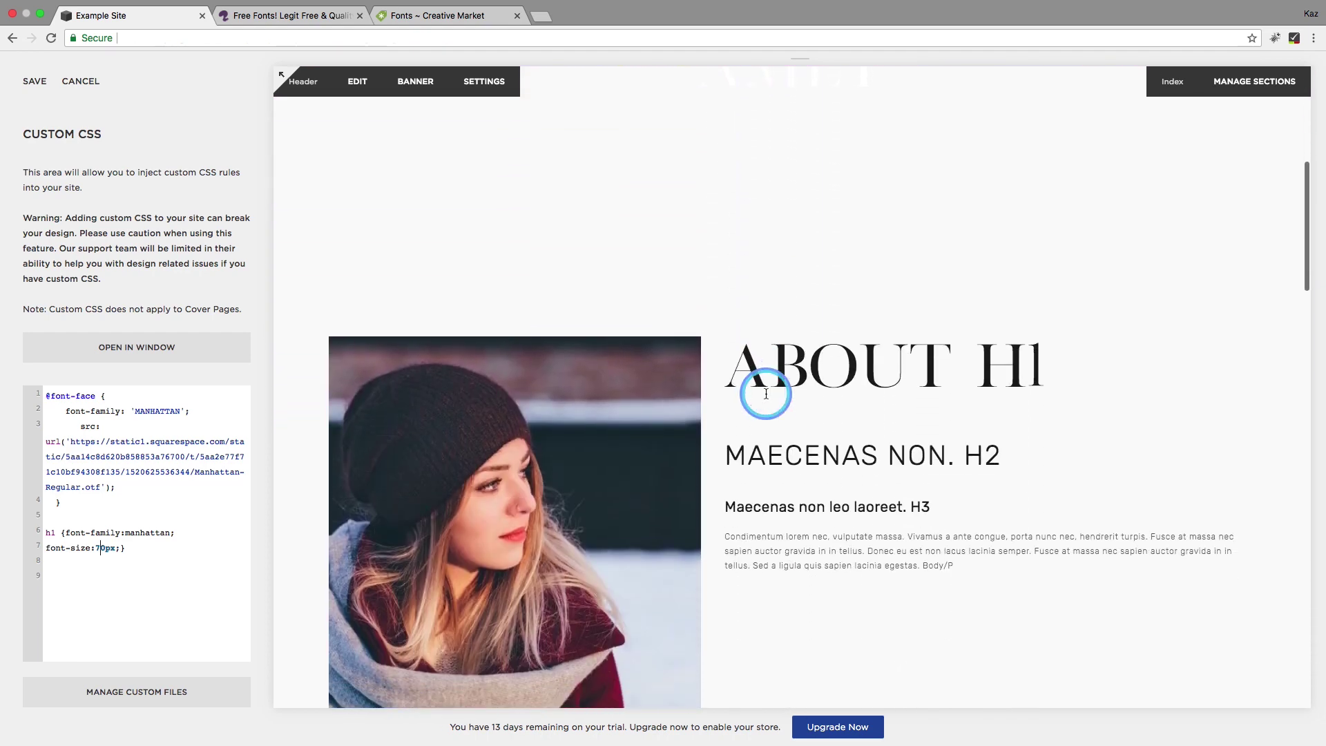
key("BackSpace")
scroll(765, 394, "down", 4)
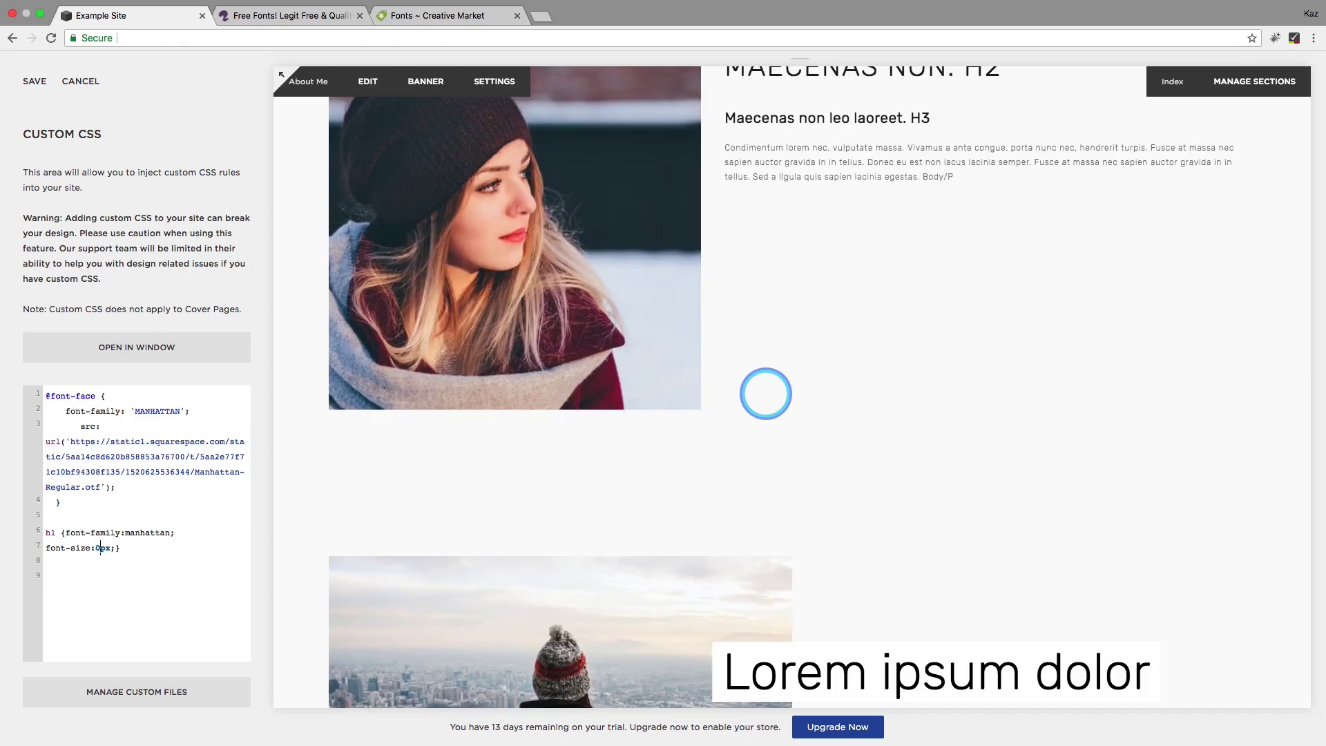
key("BackSpace")
type("55")
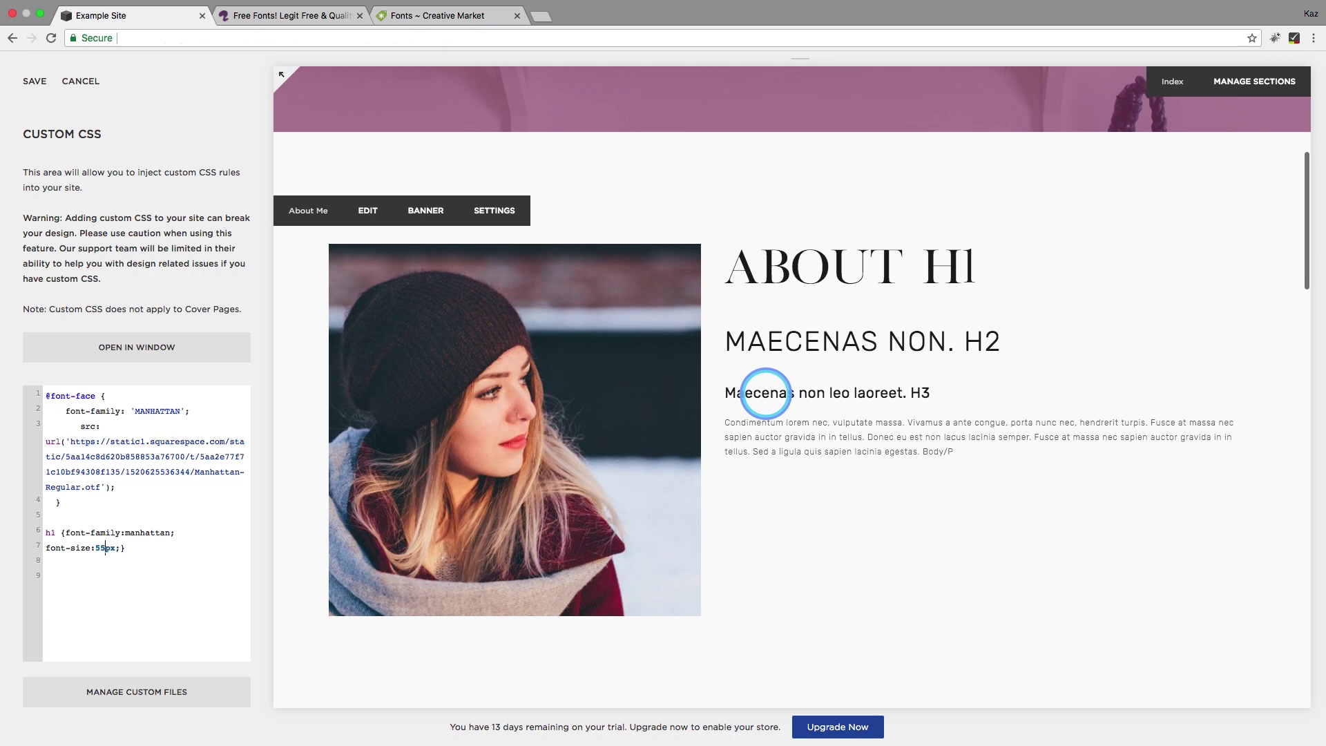
key("Right")
key("Right")
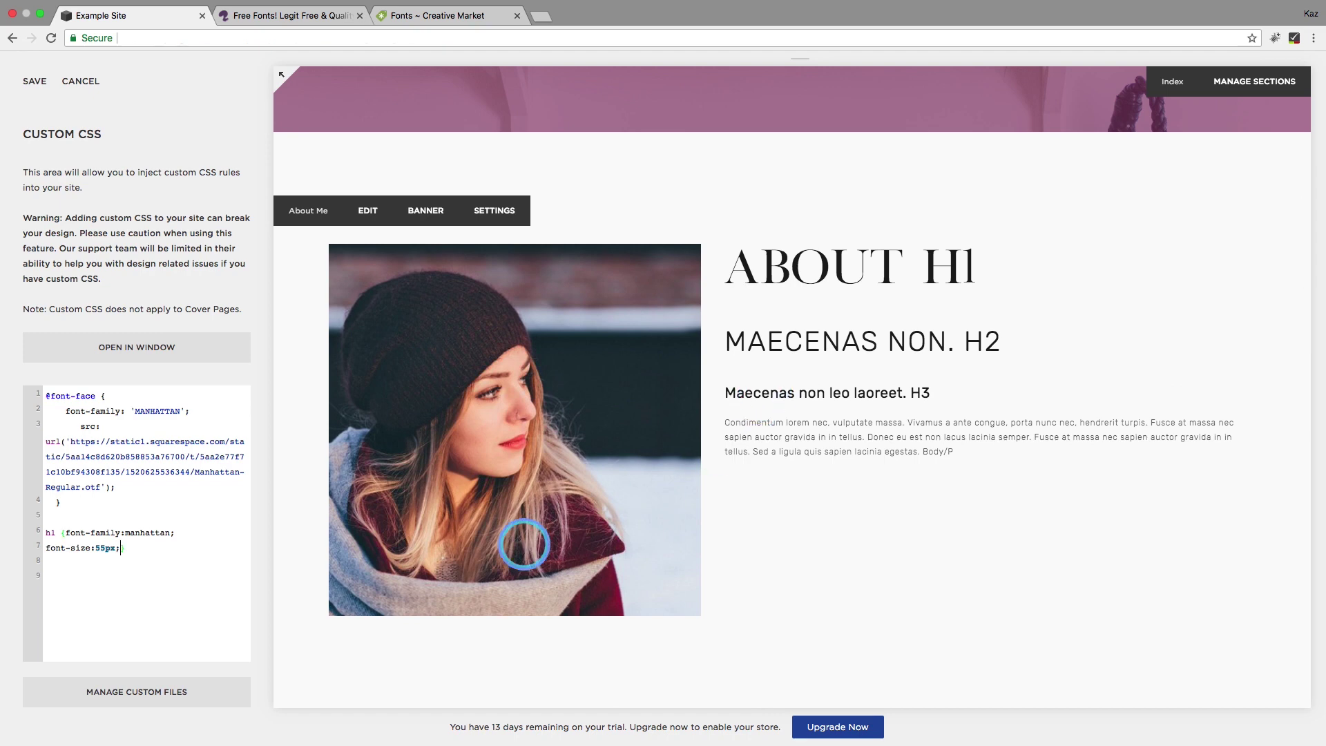
Add a colour to the h1 rule, trying blue and then #3999de.
key("Return")
type("color:")
type("blue")
key("BackSpace")
key("BackSpace")
key("BackSpace")
key("BackSpace")
type("#")
type("399")
type("9")
type("d")
type("3")
Delete the colour declaration from the h1 rule and start a new declaration line.
key("BackSpace")
type("e")
key("BackSpace")
key("BackSpace")
key("BackSpace")
key("BackSpace")
key("BackSpace")
key("BackSpace")
key("BackSpace")
key("BackSpace")
key("BackSpace")
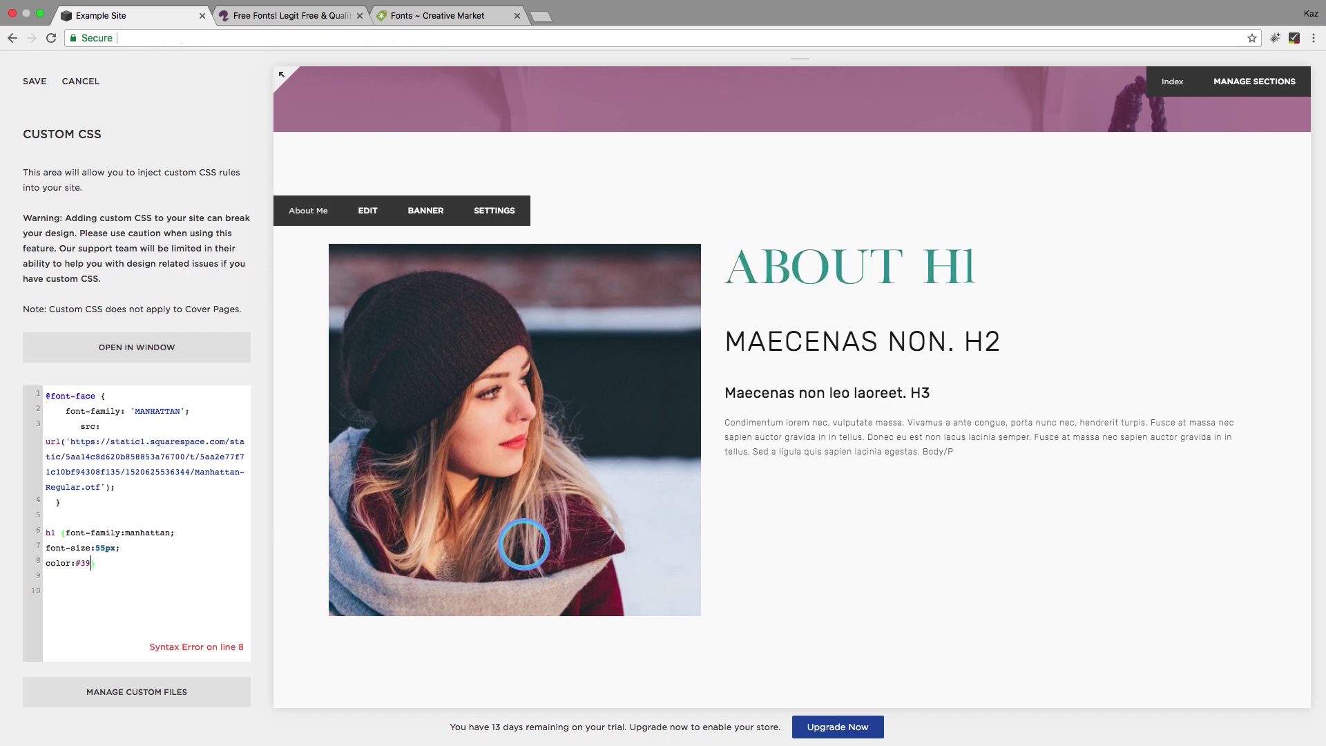
key("BackSpace")
key("BackSpace")
key("BackSpace")
key("BackSpace")
key("BackSpace")
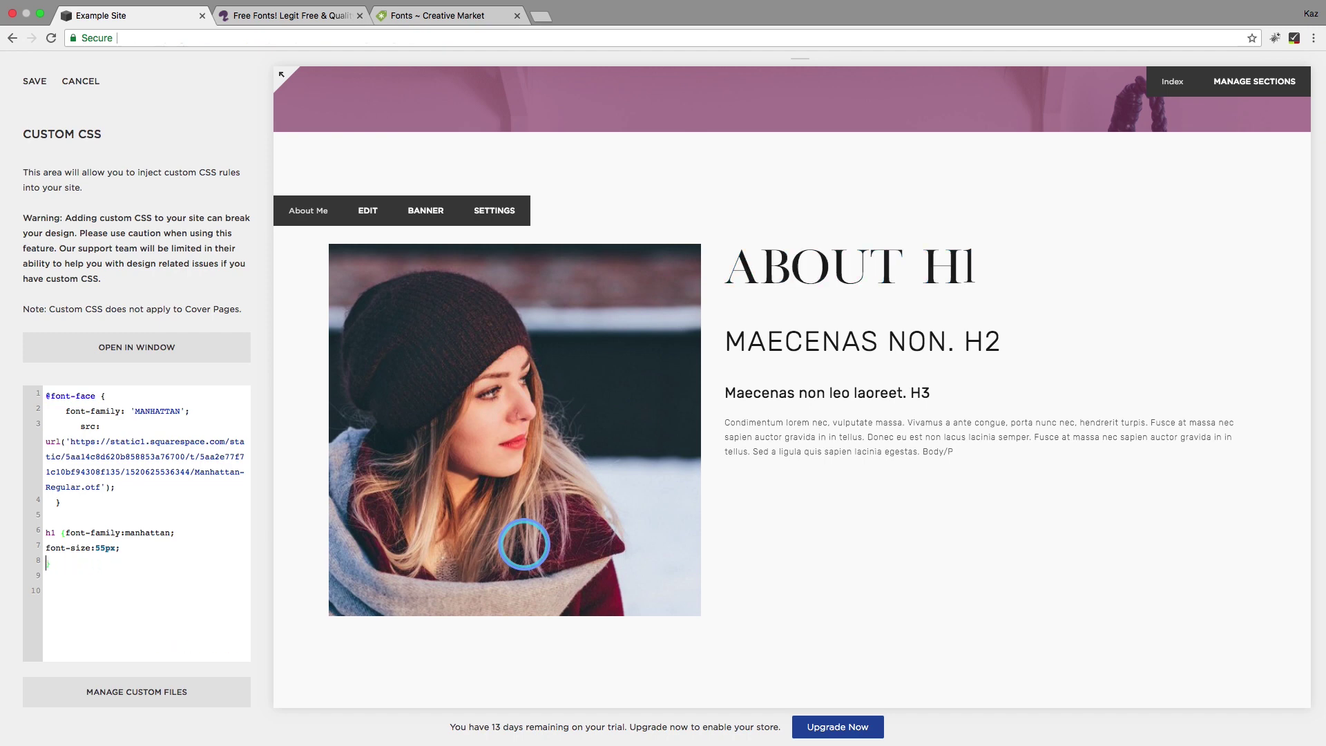
key("Return")
Add letter-spacing to the h1 rule, trying 1px and 5px before settling on 2px.
type("letter-spacing:1px")
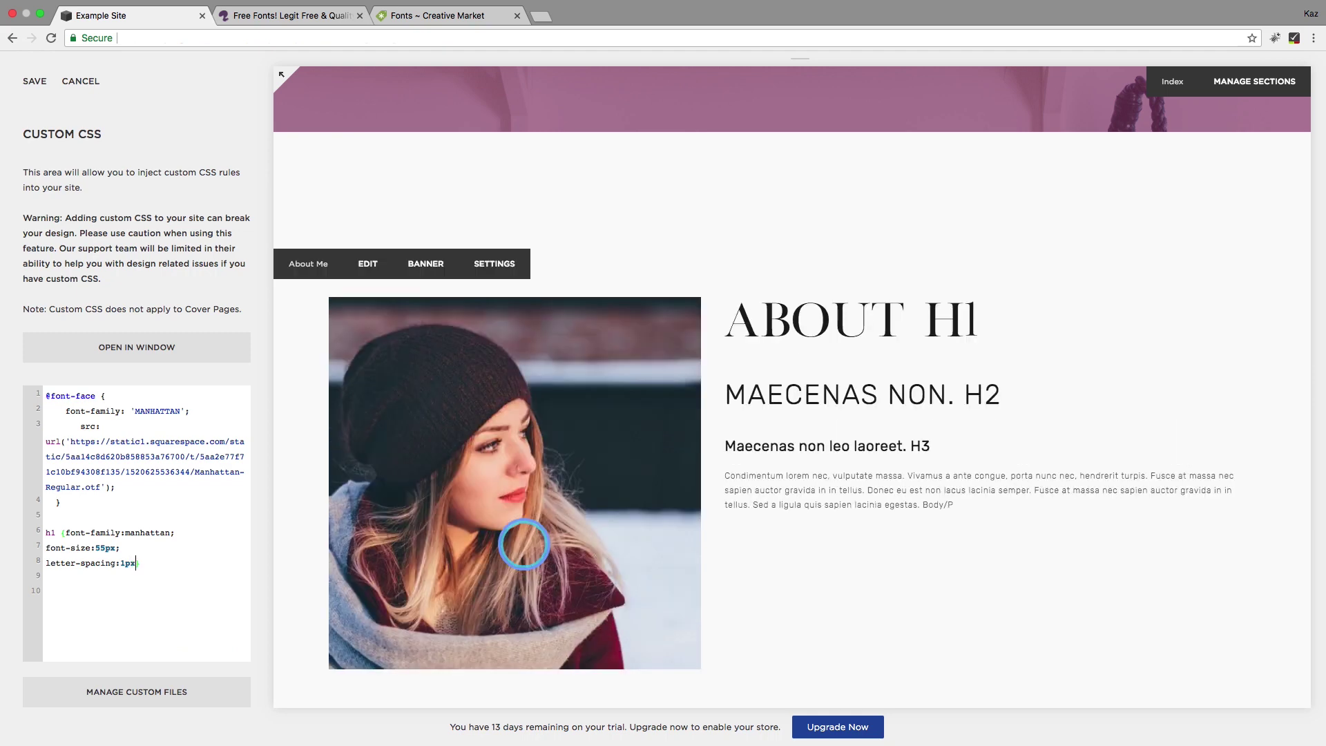
type(";")
key("BackSpace")
type("5px;")
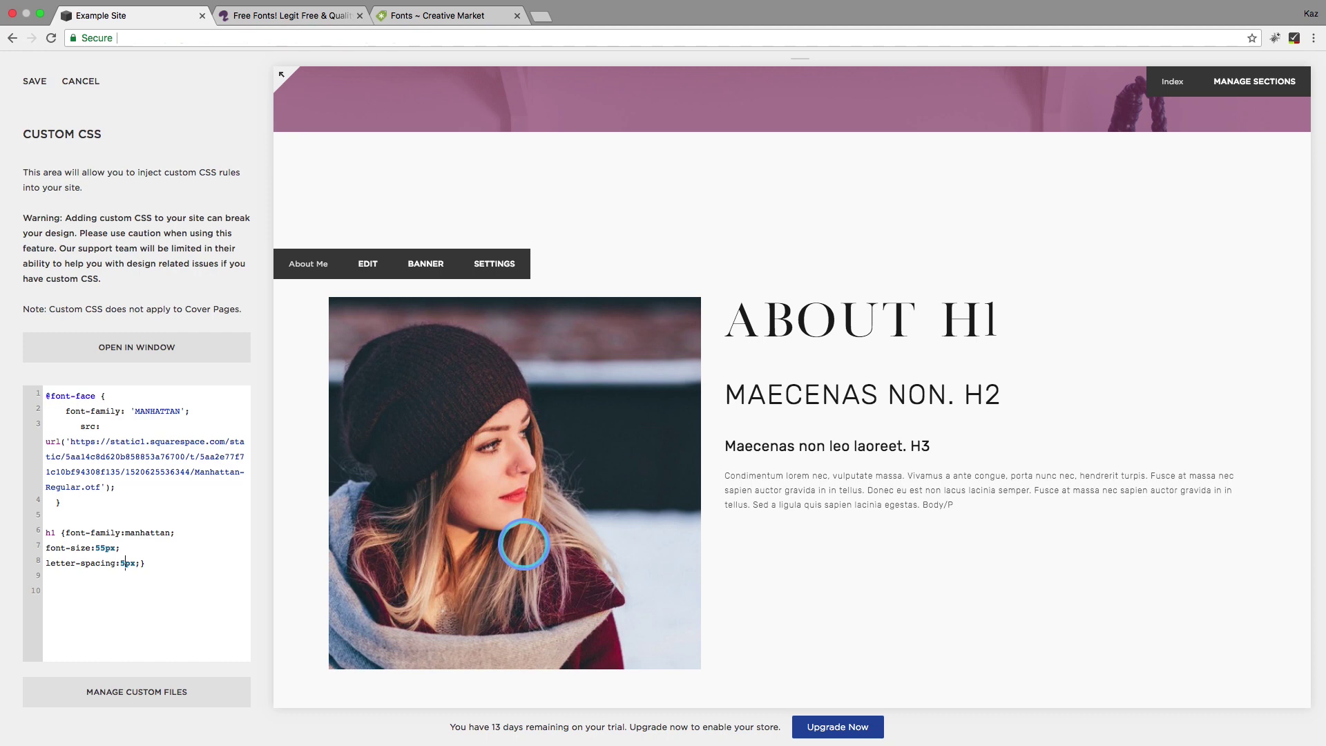
key("BackSpace")
type("2")
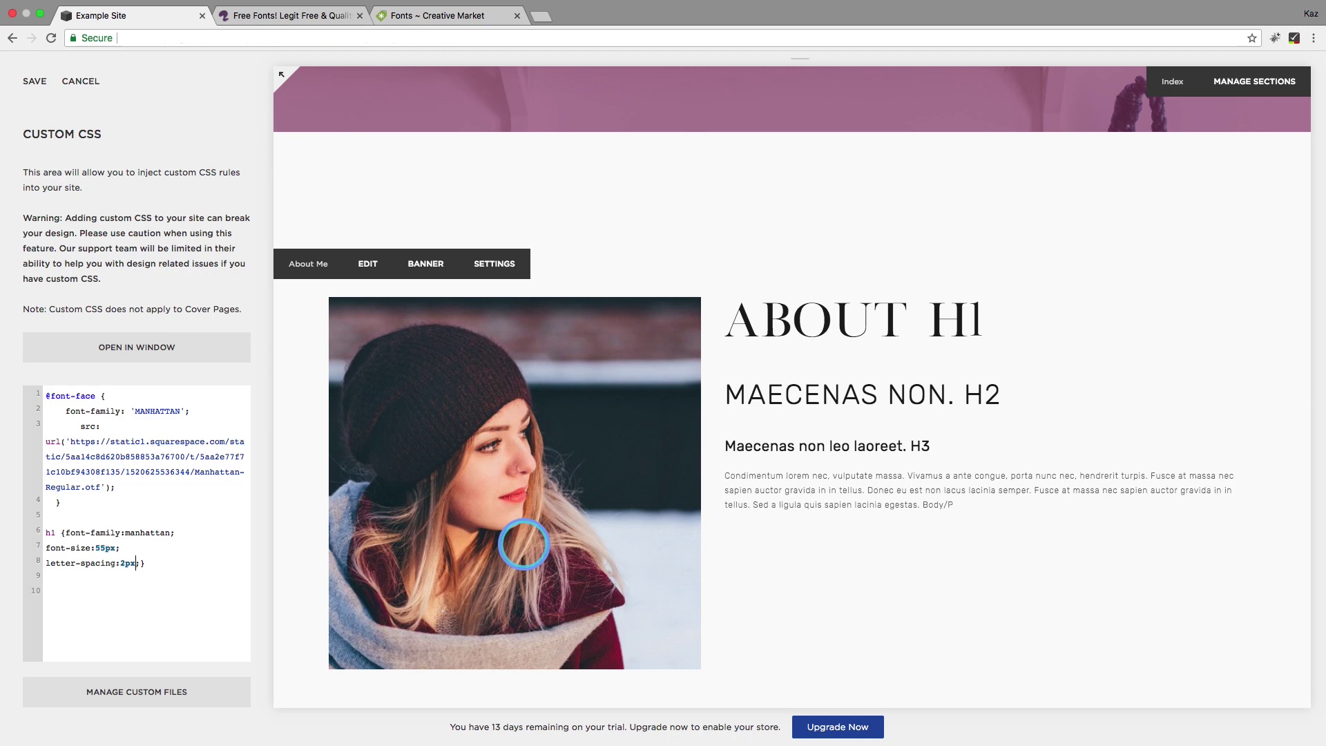
key("Right")
Add 'text-shadow: 1px 1px purple;' to the h1 rule, trying horizontal offsets 4, -4 and 2.
type("text-shadow: 1px 1px purple")
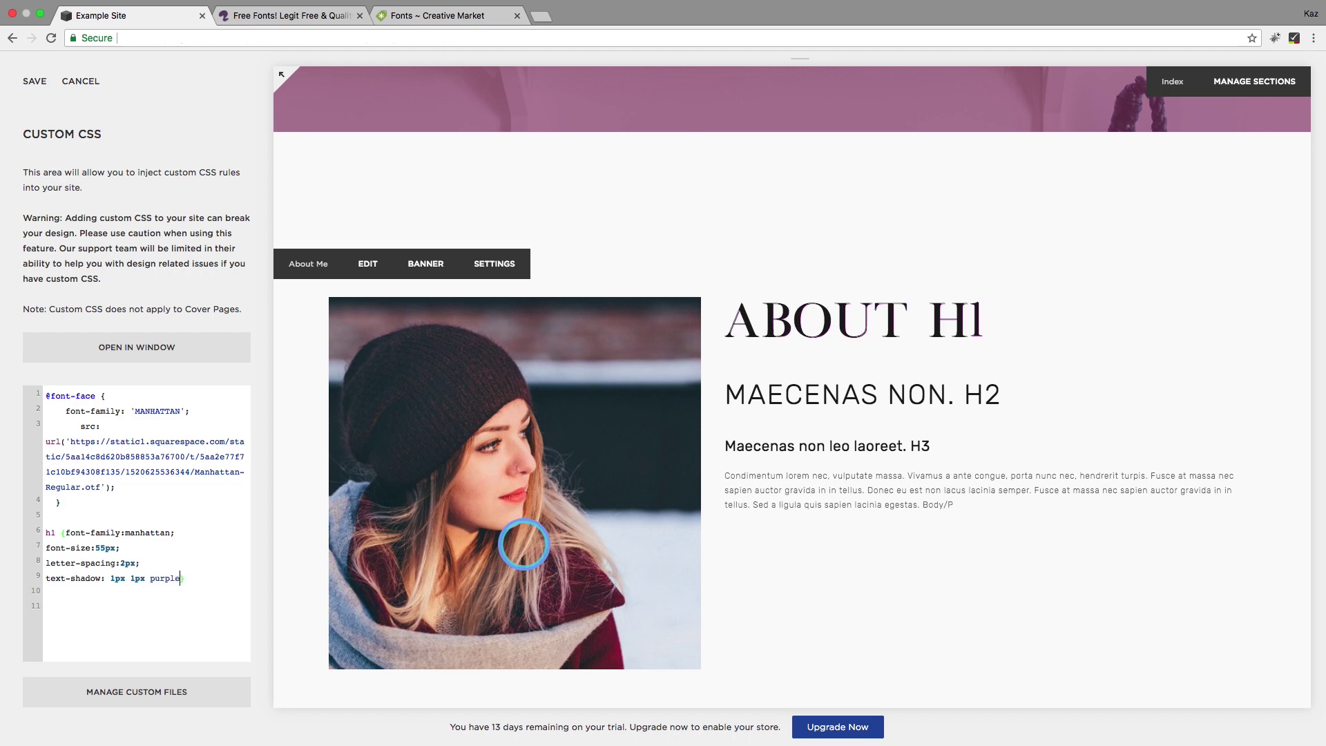
type(";")
key("BackSpace")
type("4")
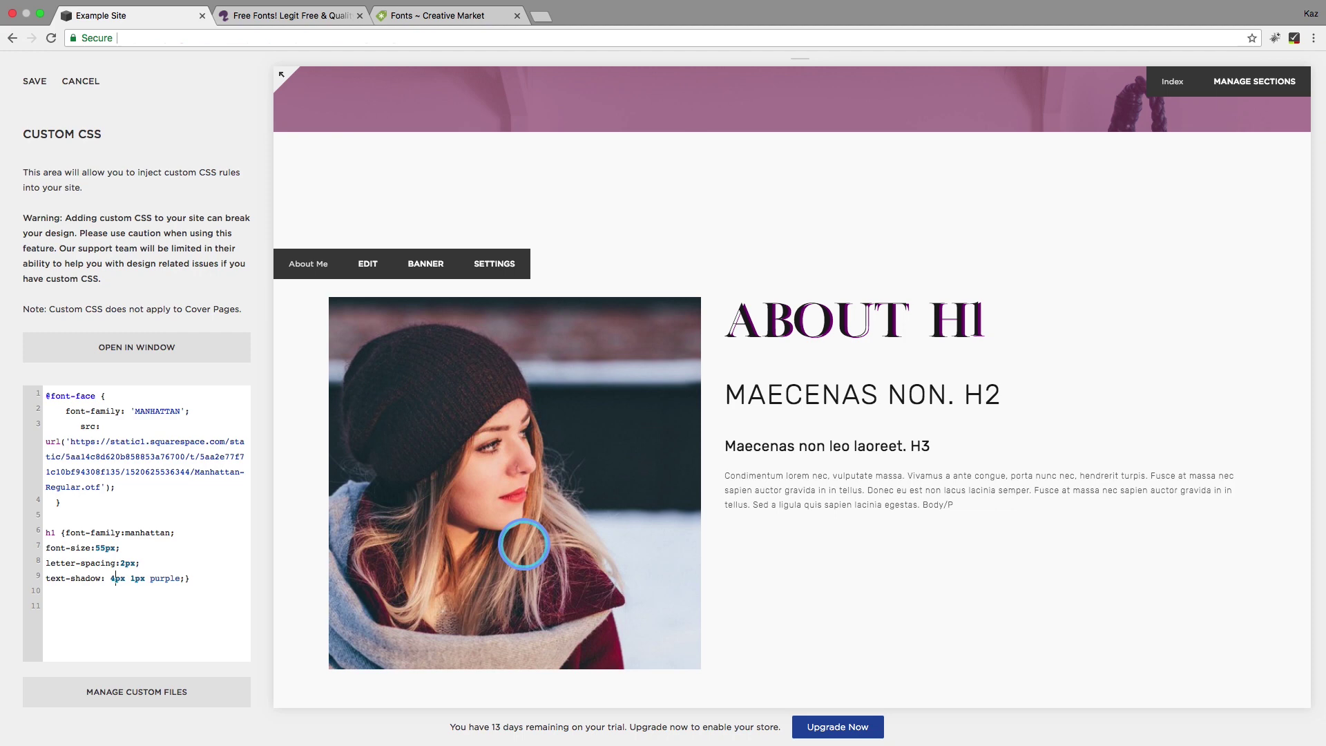
key("BackSpace")
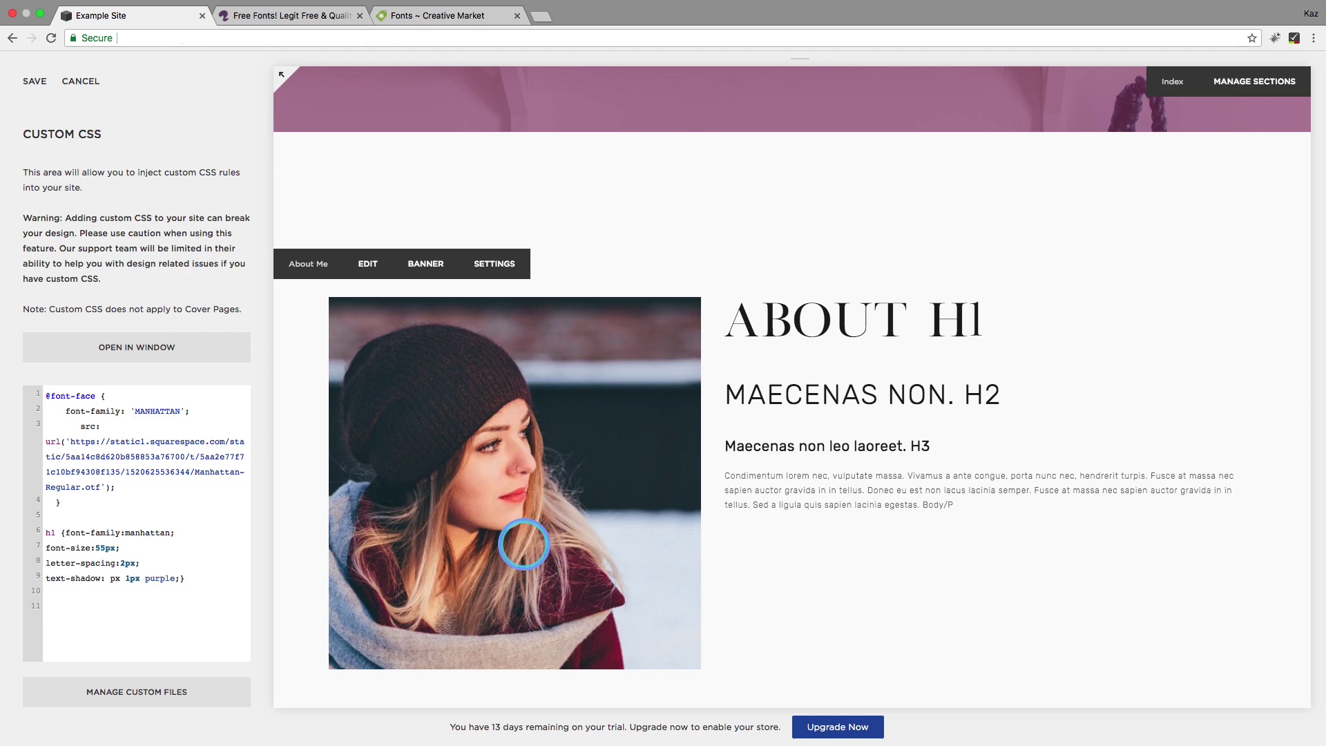
type("-4")
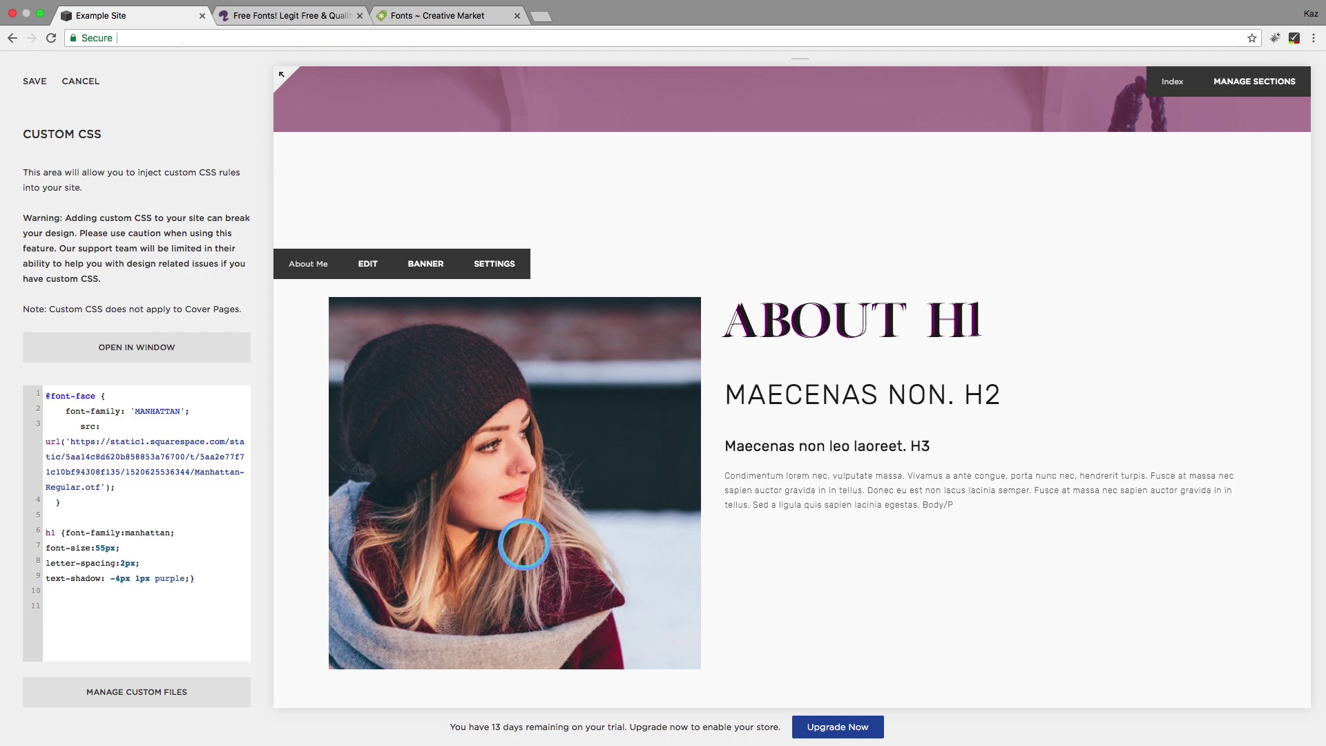
key("BackSpace")
key("BackSpace")
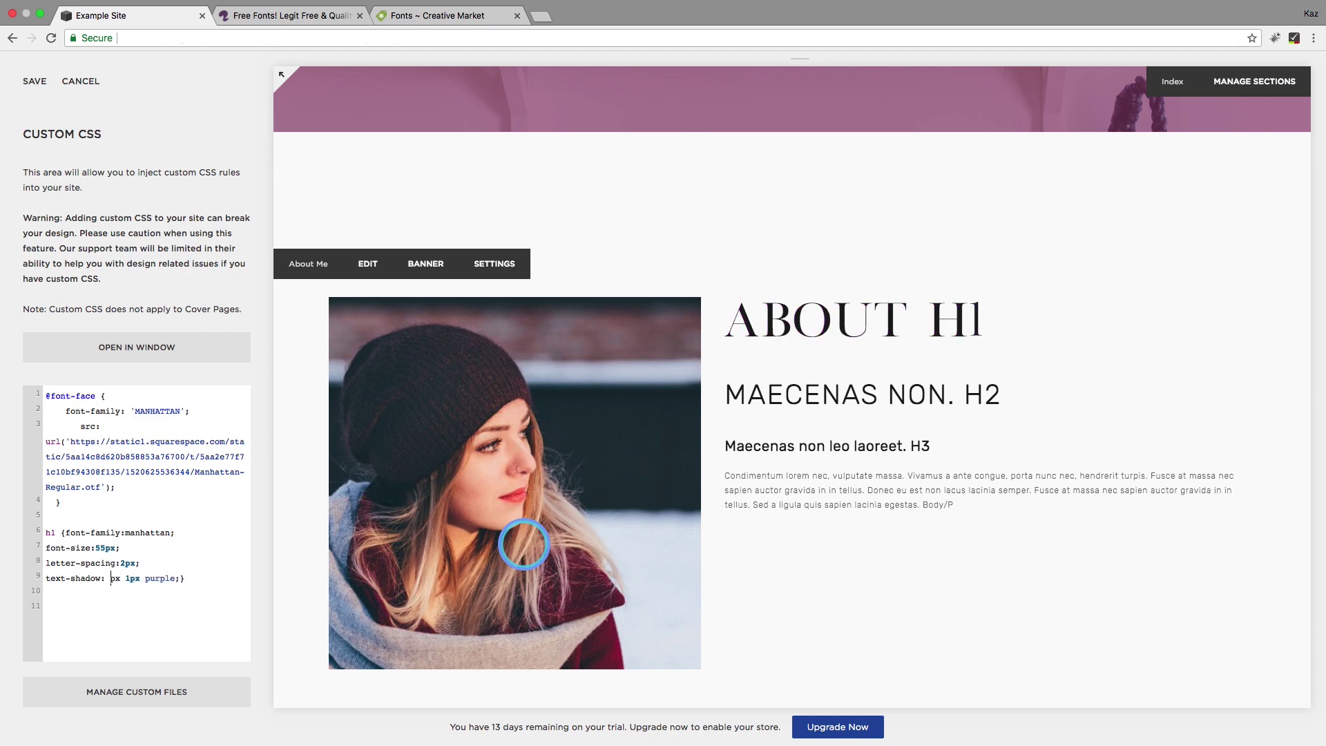
type("2")
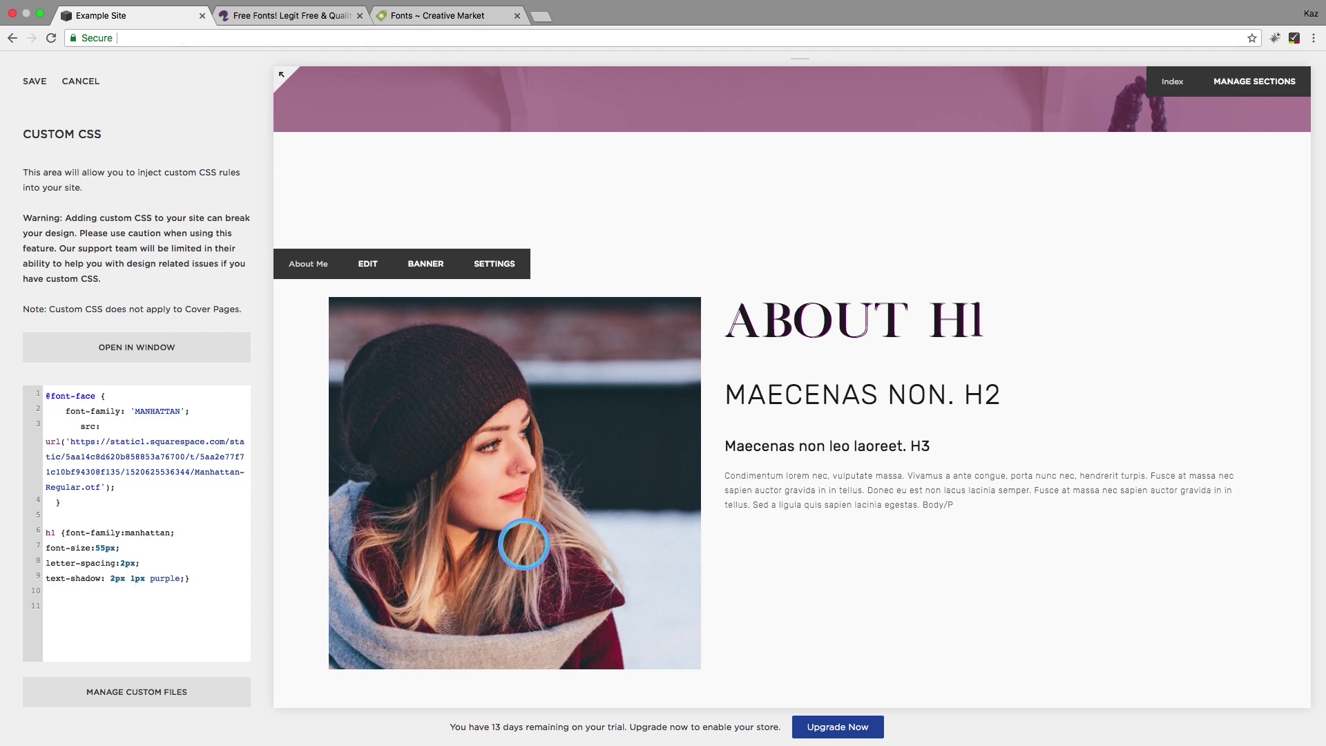
Try vertical shadow offsets 5, -5 and -2, finally settling on 1px -1px purple.
key("BackSpace")
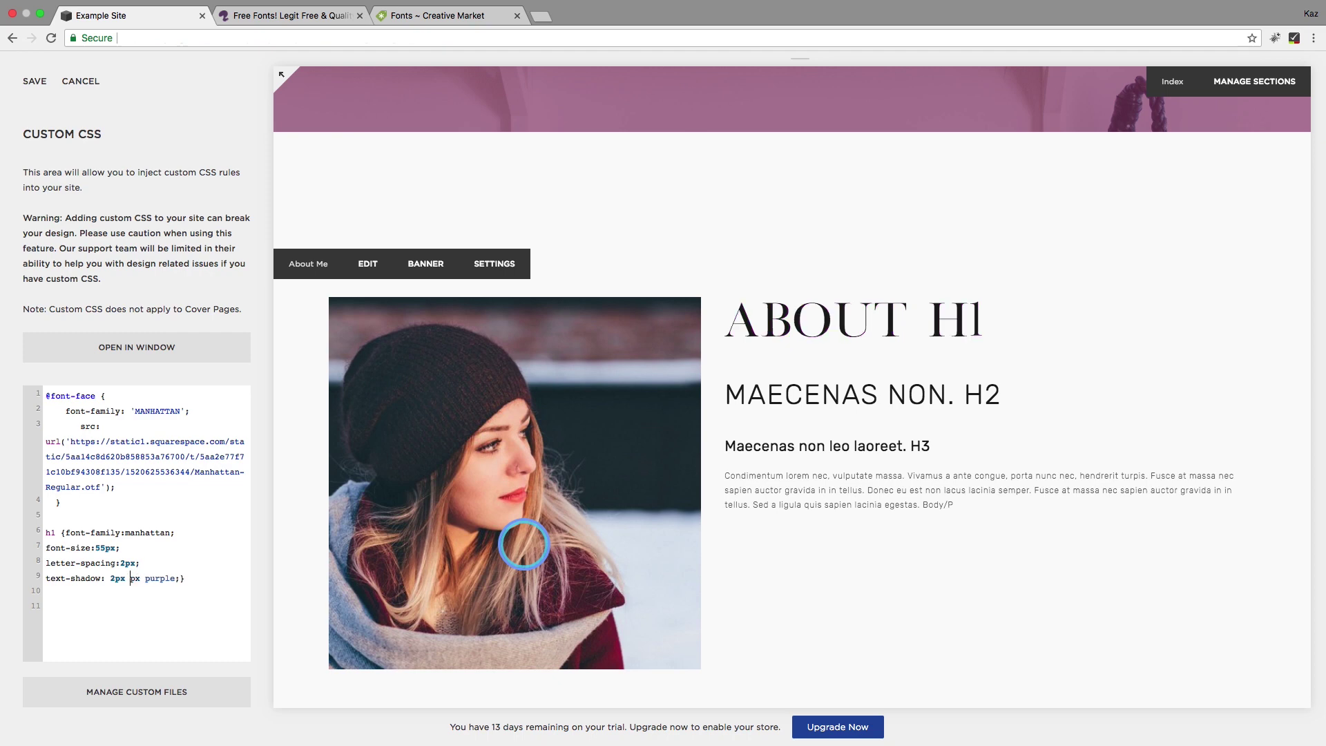
type("5")
key("BackSpace")
type("-5")
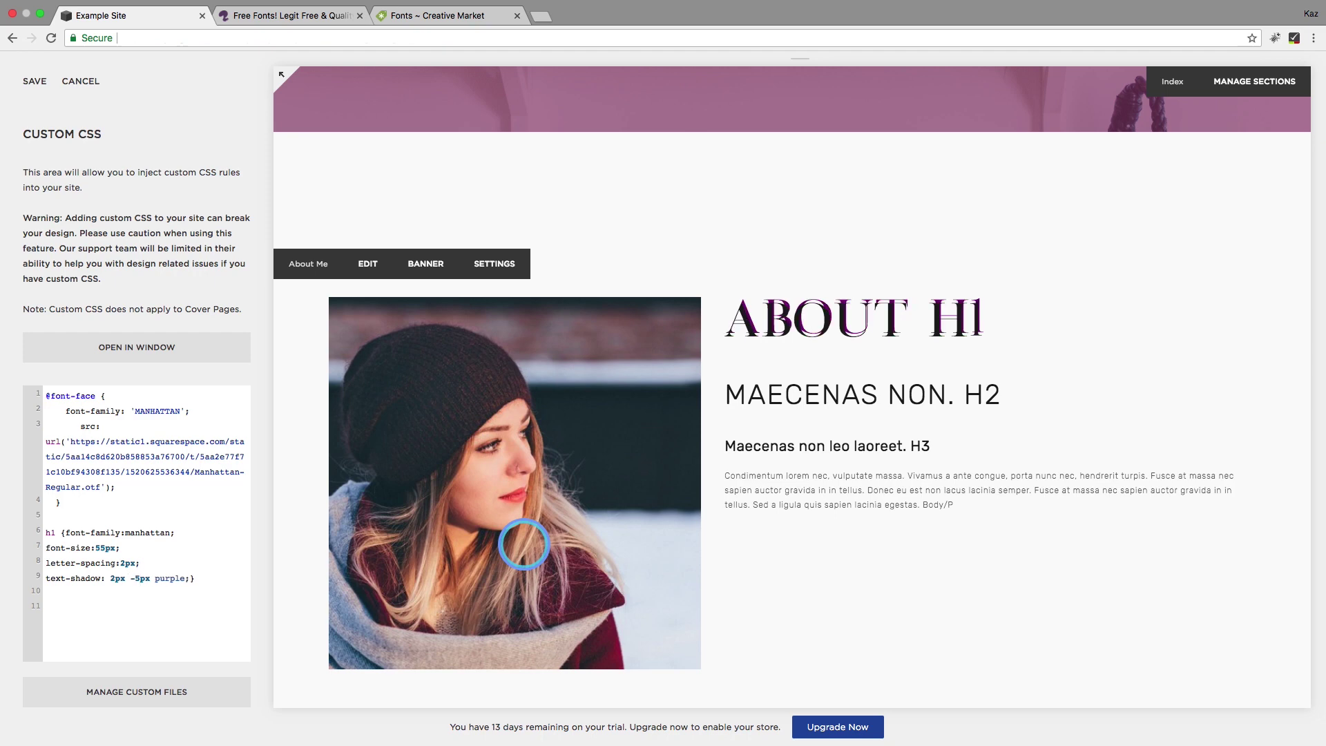
key("BackSpace")
key("BackSpace")
type("-2")
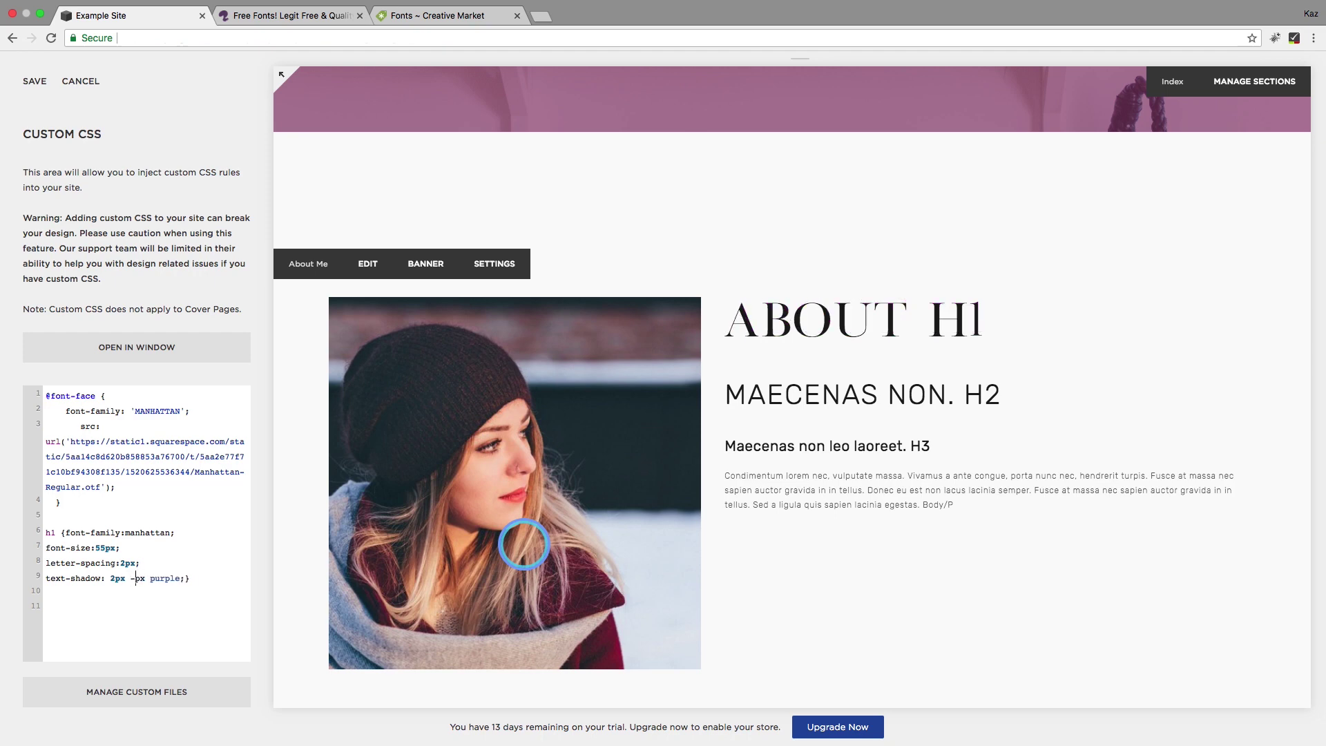
key("BackSpace")
type("1")
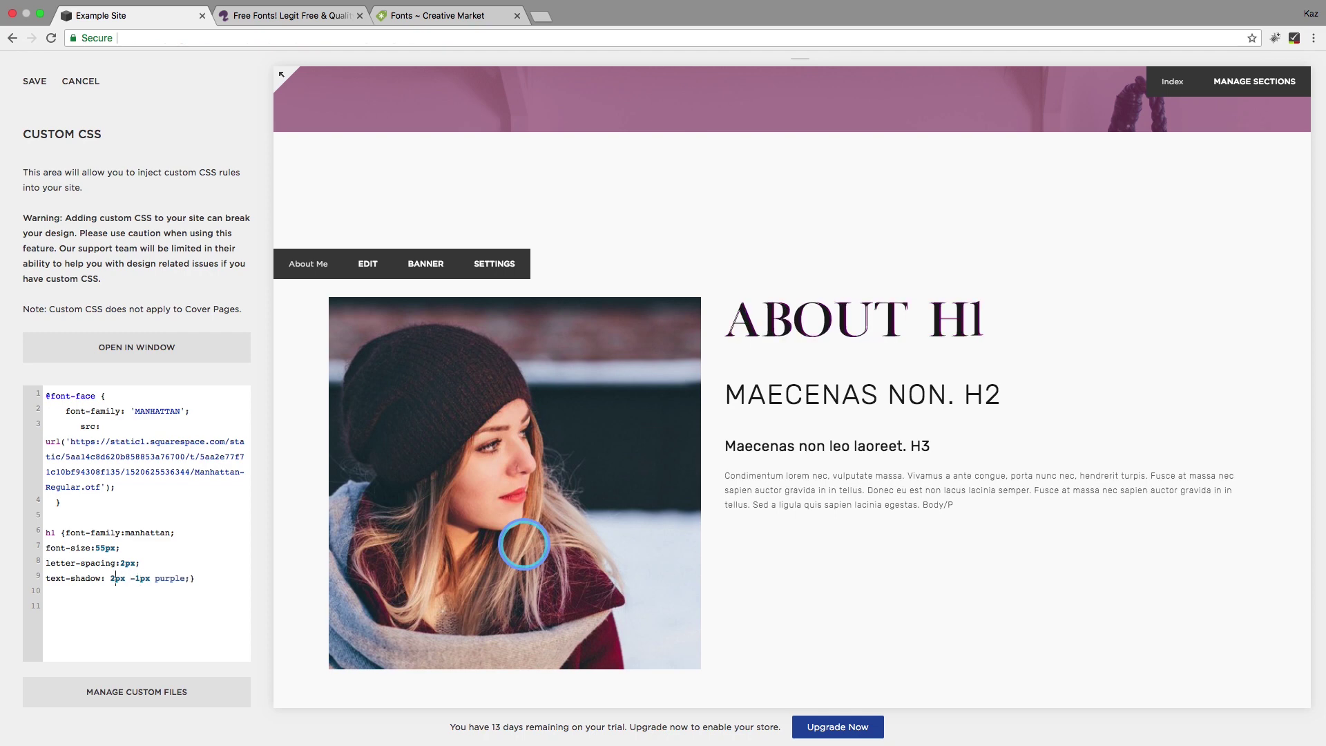
key("BackSpace")
type("1")
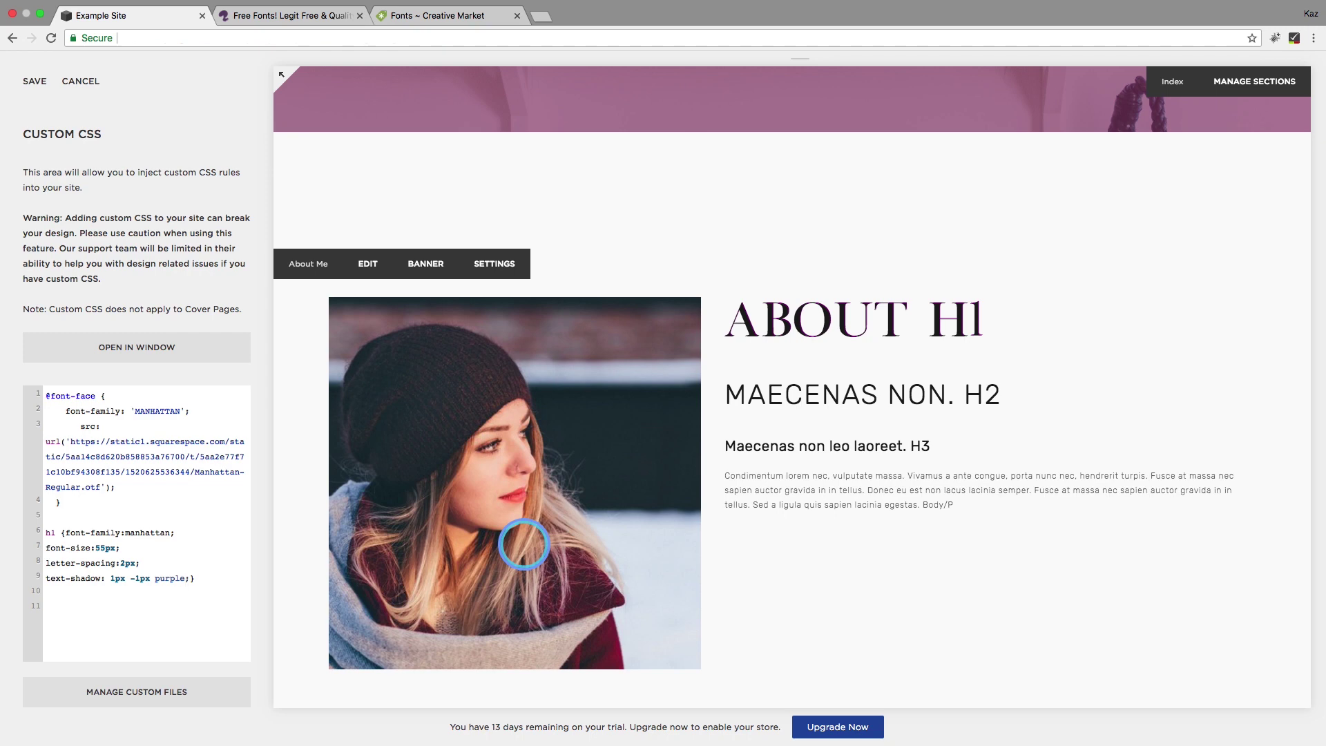
scroll(551, 499, "up", 5)
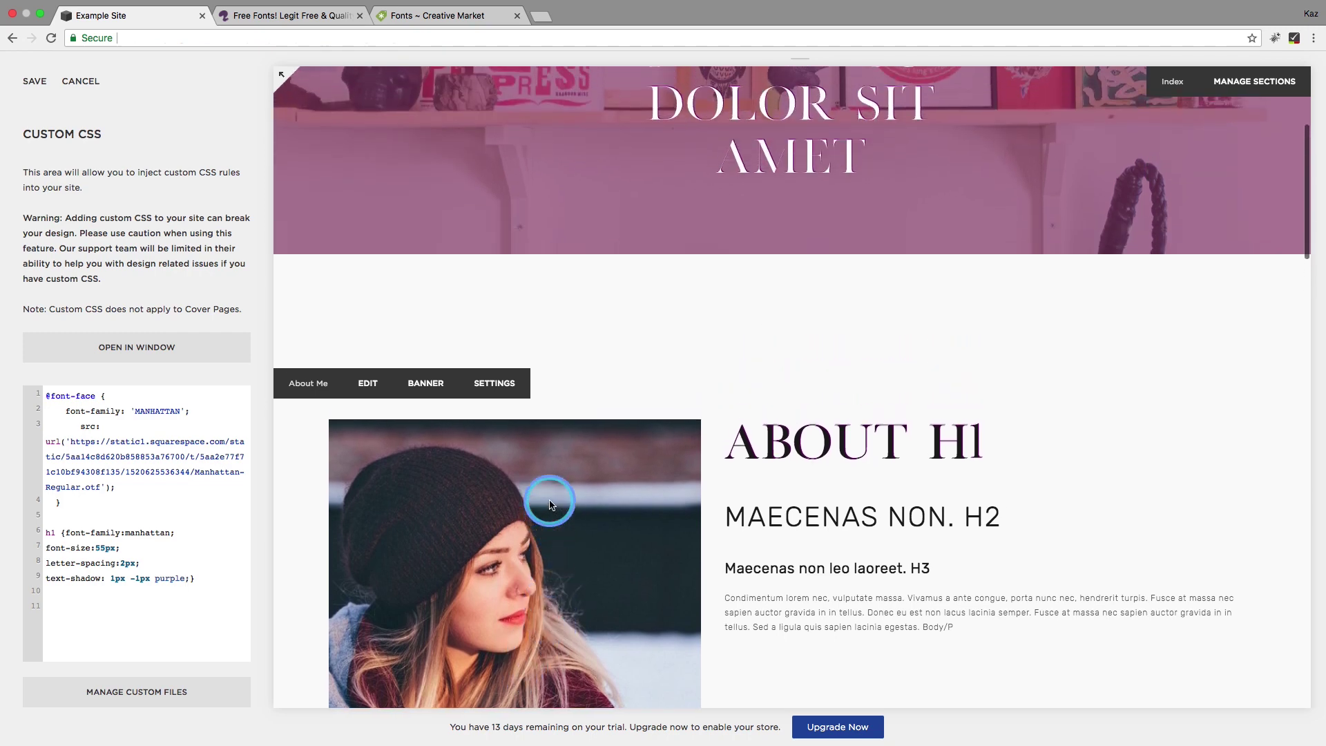
scroll(557, 497, "down", 5)
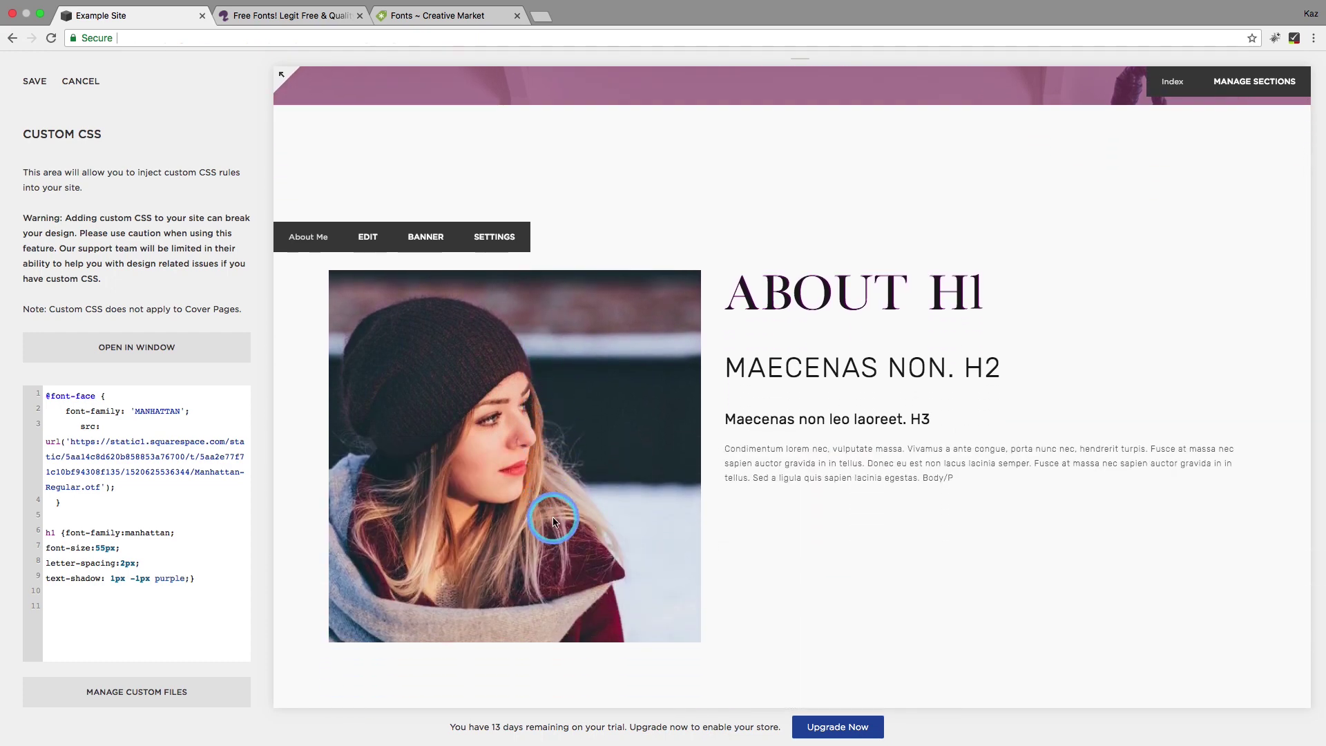
key("BackSpace")
key("BackSpace")
key("BackSpace")
key("BackSpace")
key("BackSpace")
key("BackSpace")
type("green")
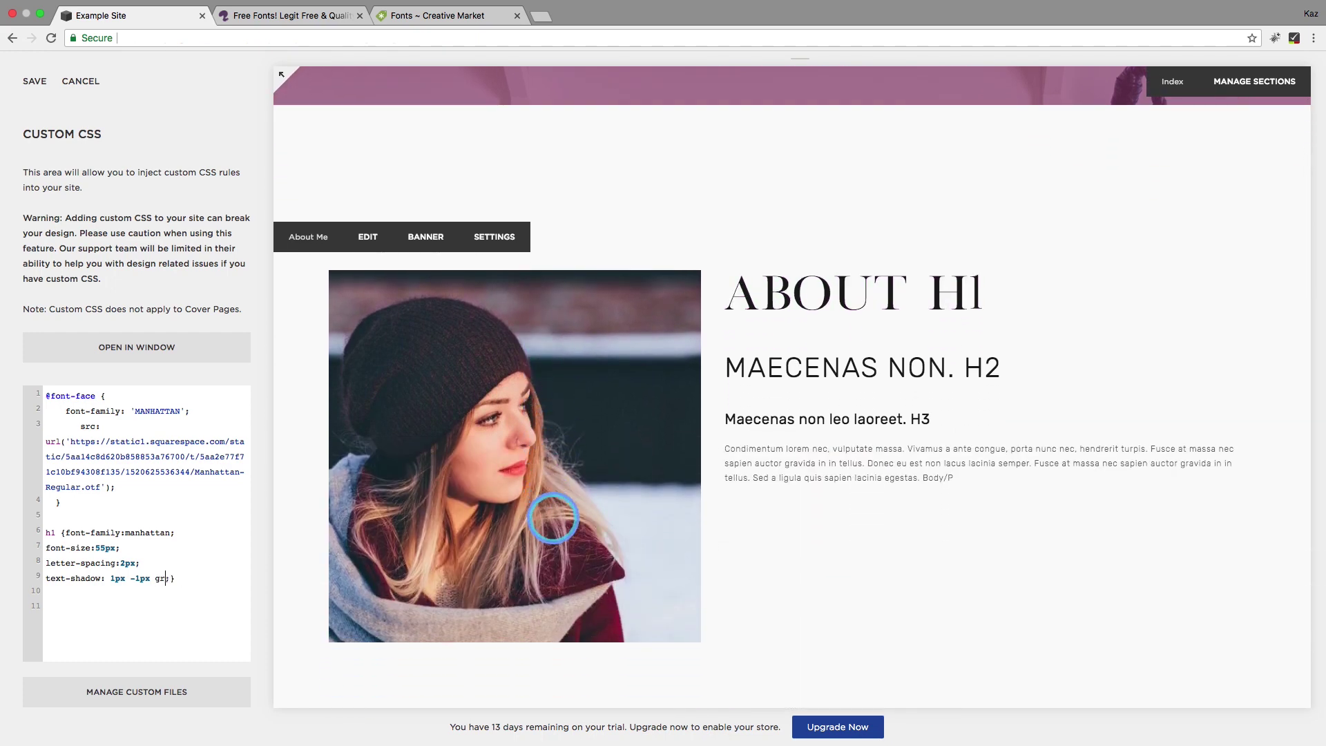
key("BackSpace")
key("BackSpace")
key("BackSpace")
key("BackSpace")
key("BackSpace")
type("red")
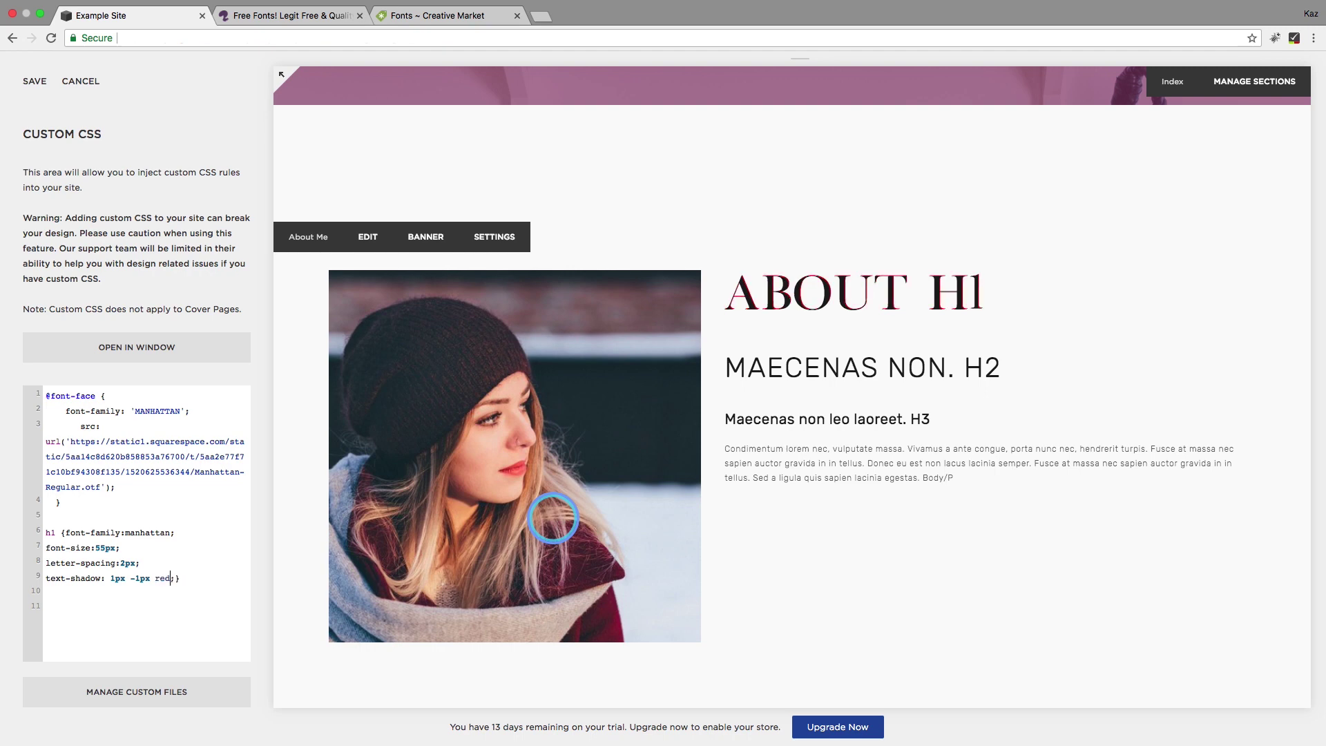
key("BackSpace")
key("BackSpace")
key("BackSpace")
type("#e1fe")
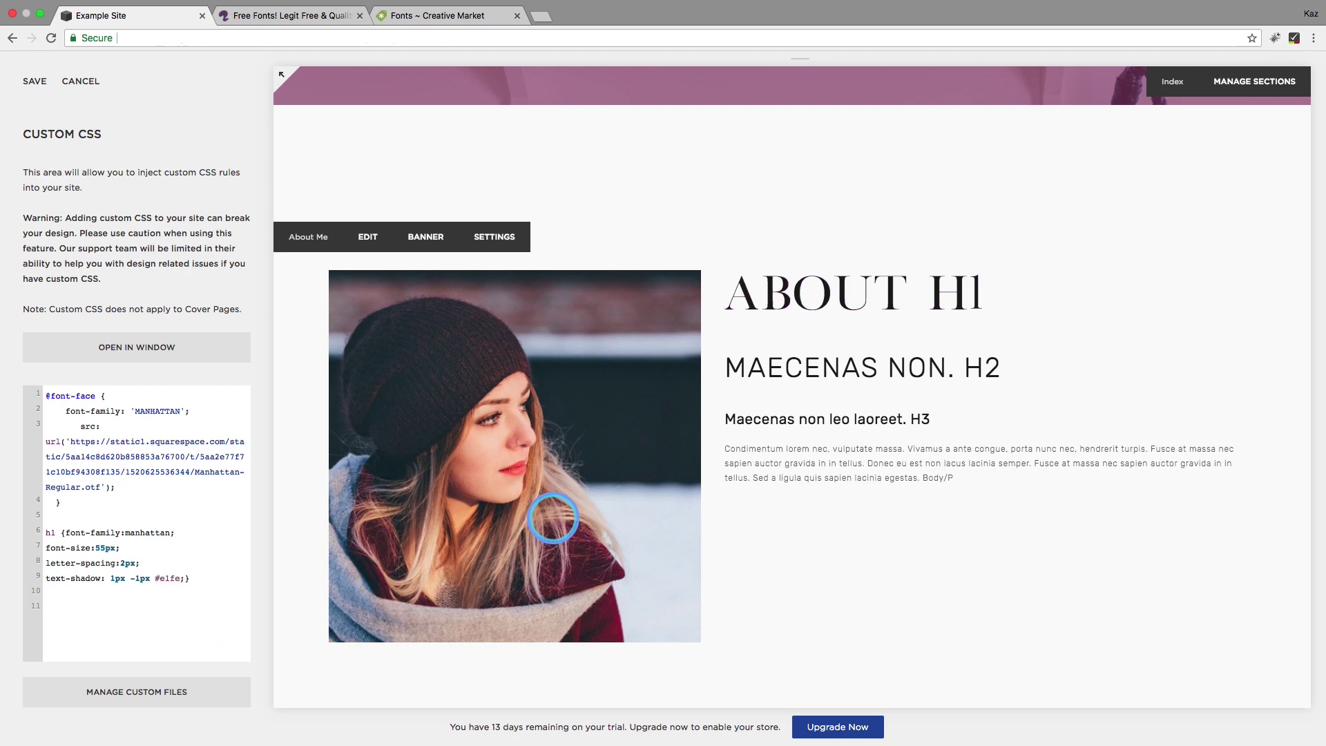
type("f")
key("BackSpace")
key("BackSpace")
key("BackSpace")
key("BackSpace")
key("BackSpace")
key("BackSpace")
key("BackSpace")
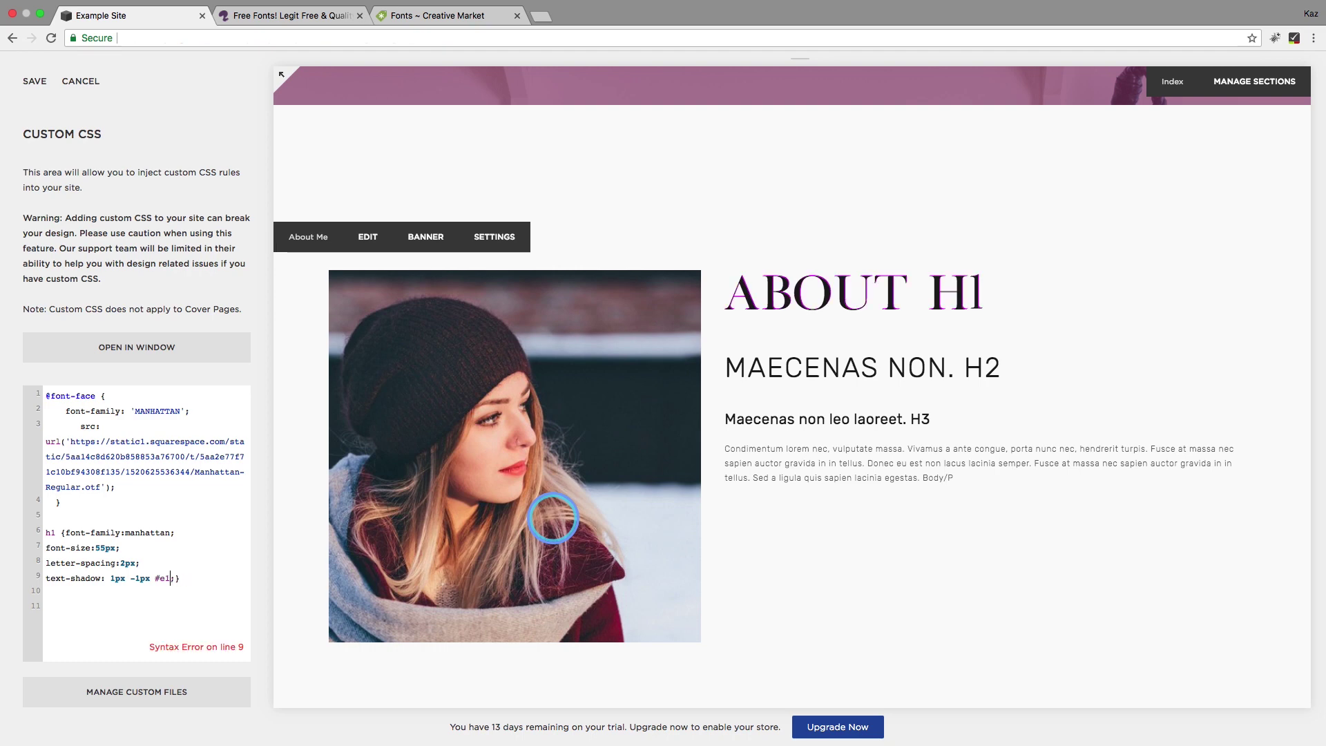
type("purple")
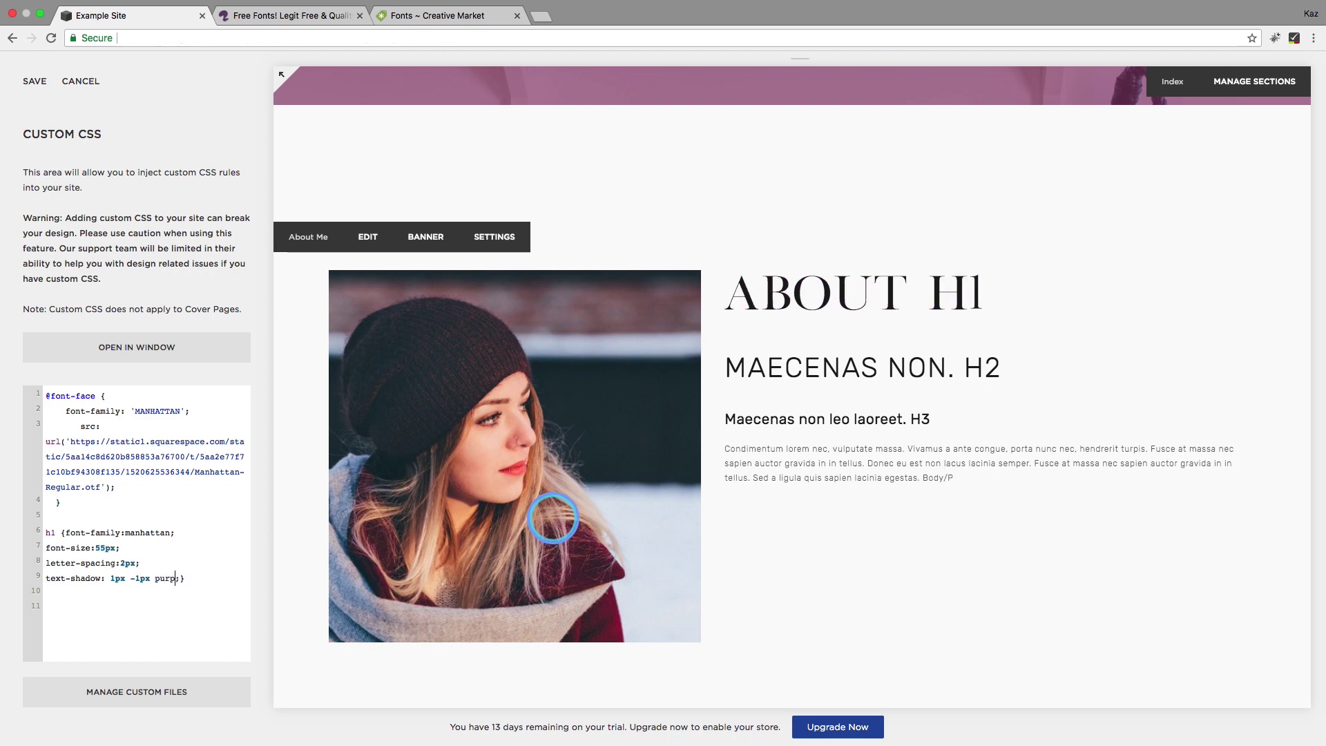
key("Right")
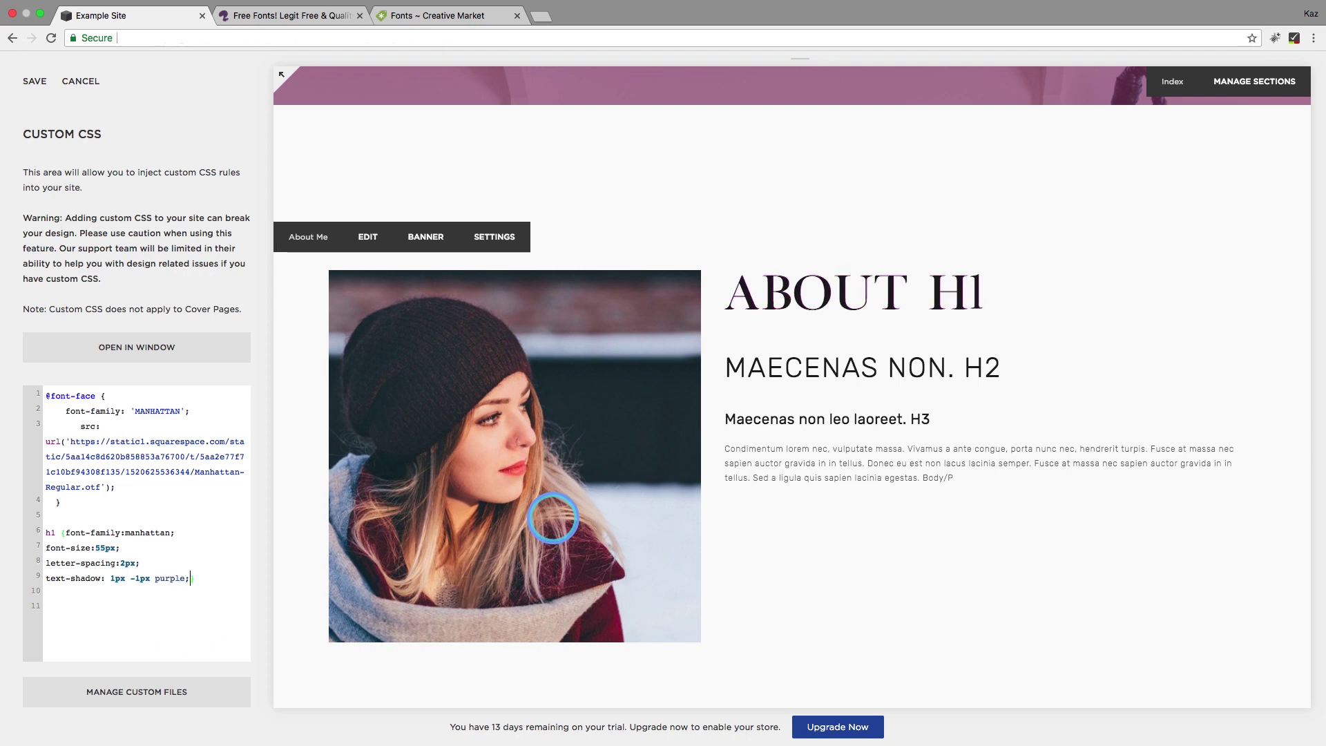